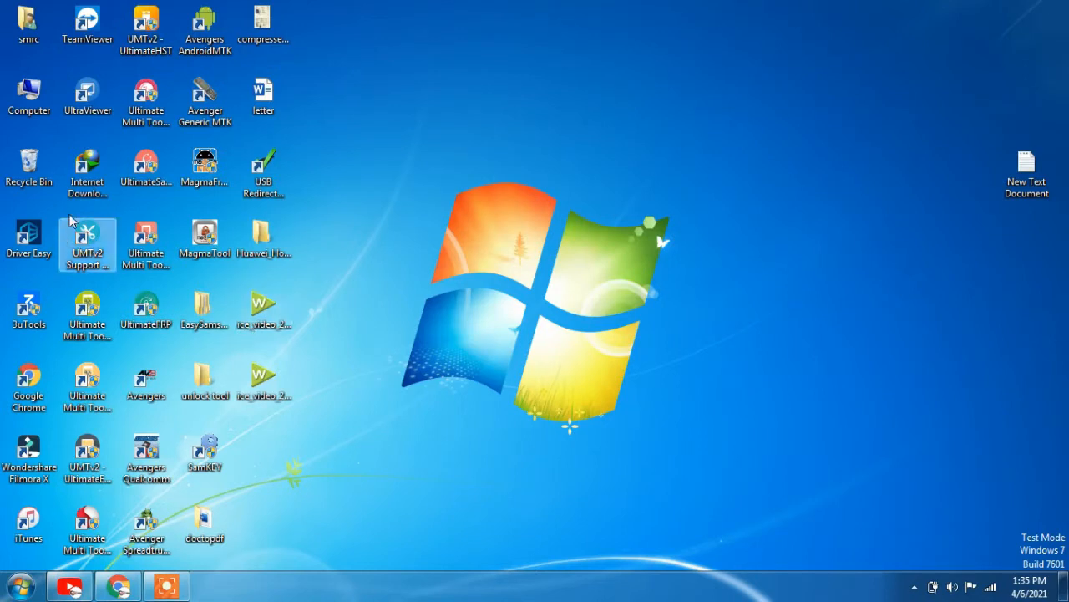
Launch TeamViewer from its desktop shortcut and move its window higher on screen
{"action": "left_click", "coordinate": [110, 14]}
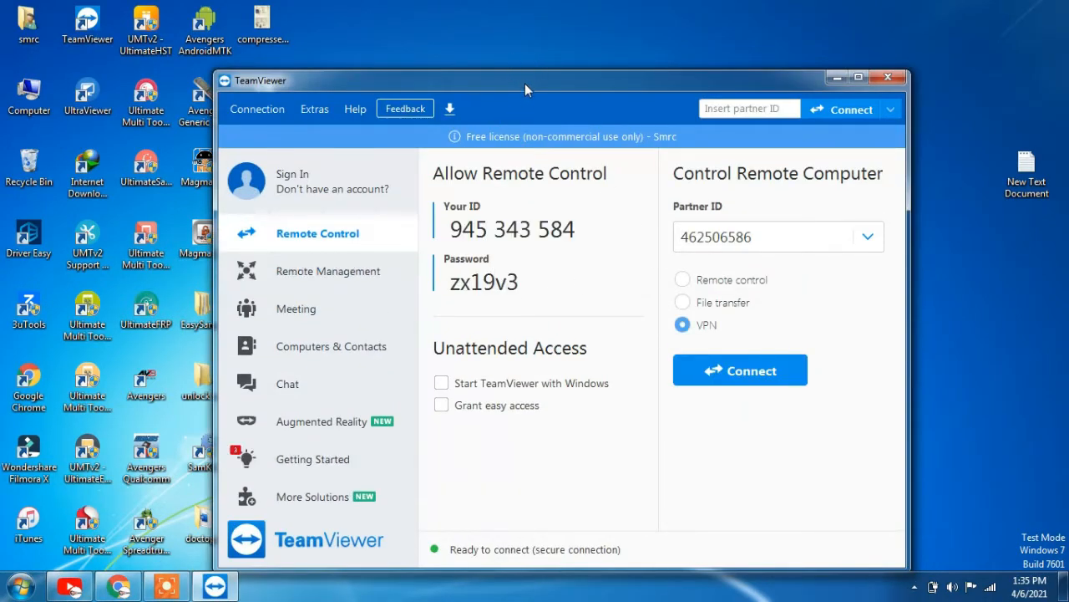
{"action": "left_click_drag", "start_coordinate": [525, 83], "coordinate": [519, 36]}
Replace the old Partner ID with the new partner's ID and switch the mode from VPN to Remote control
{"action": "double_click", "coordinate": [762, 186]}
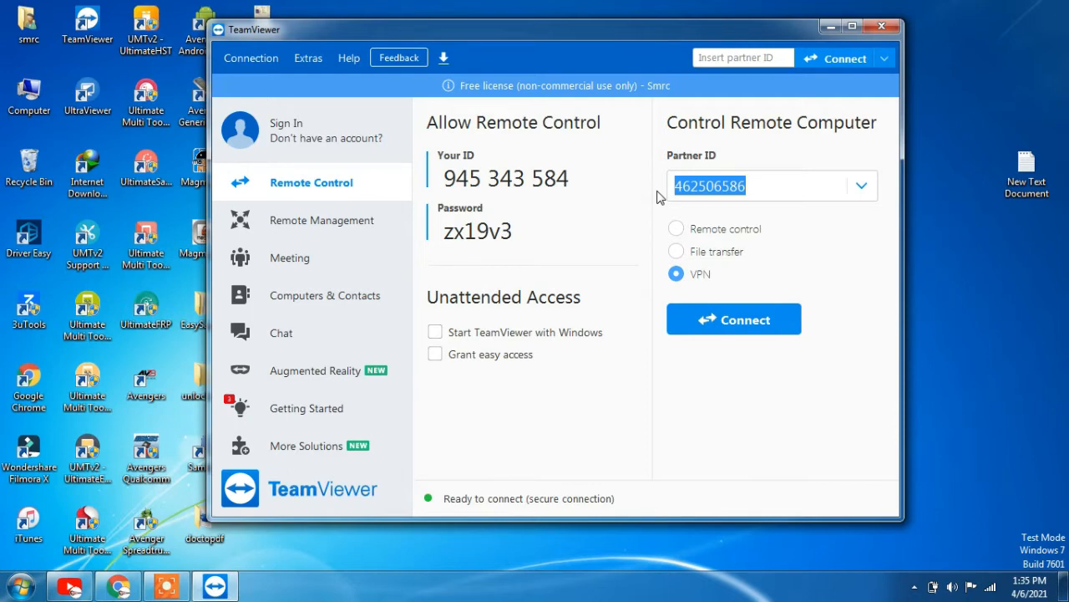
{"action": "type", "text": "0"}
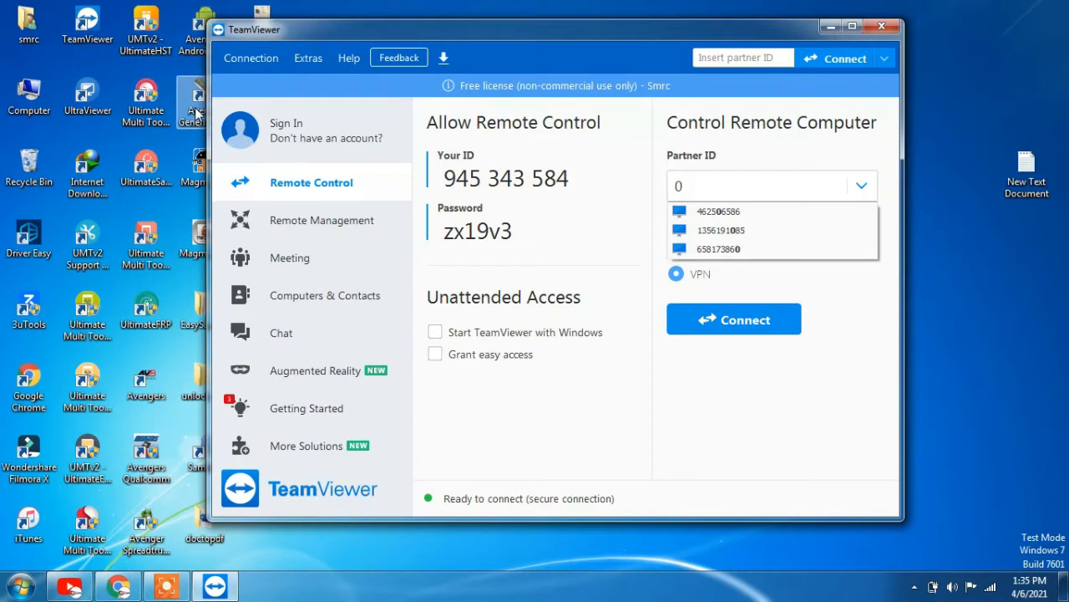
{"action": "key", "text": "BackSpace"}
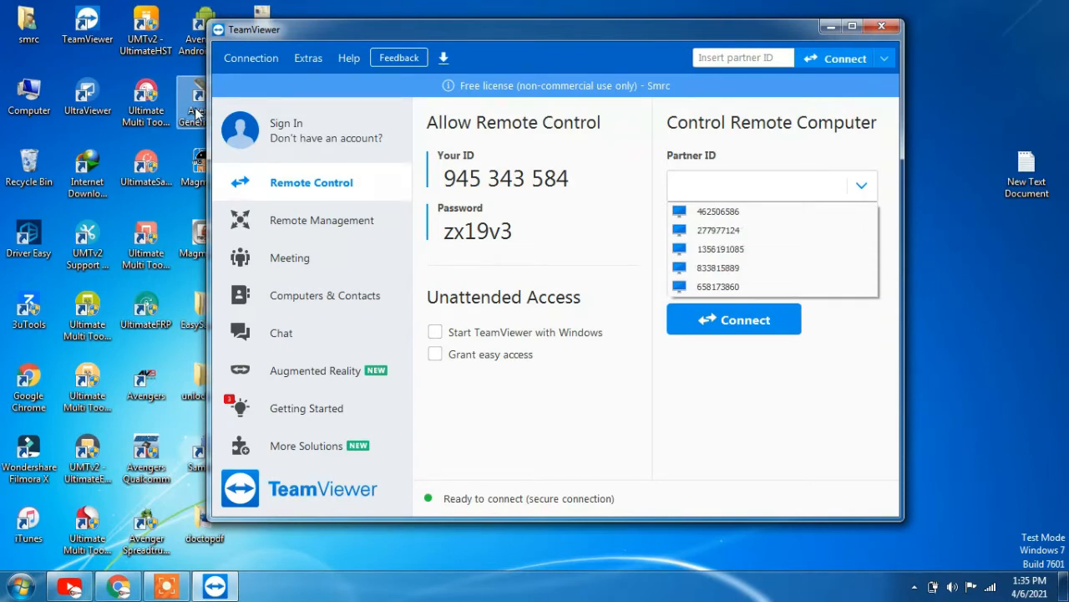
{"action": "type", "text": "56"}
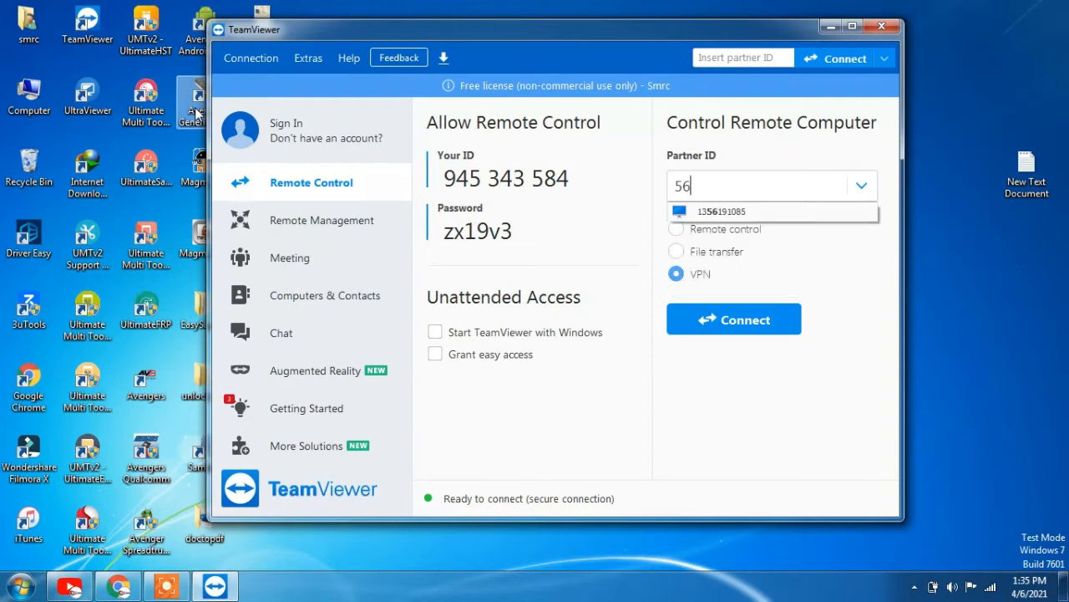
{"action": "type", "text": "5162925"}
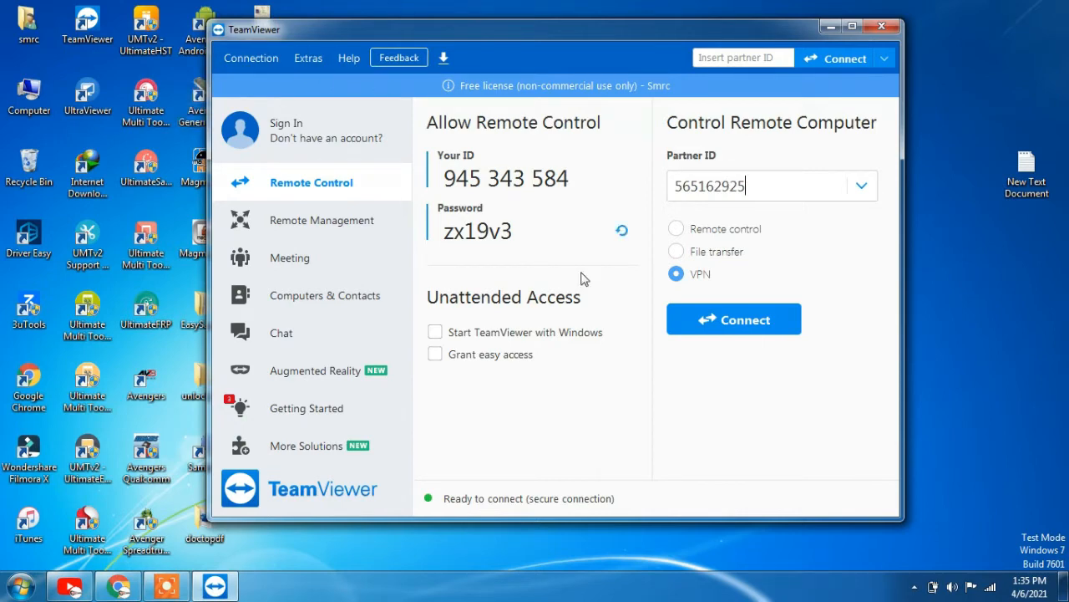
{"action": "left_click", "coordinate": [677, 229]}
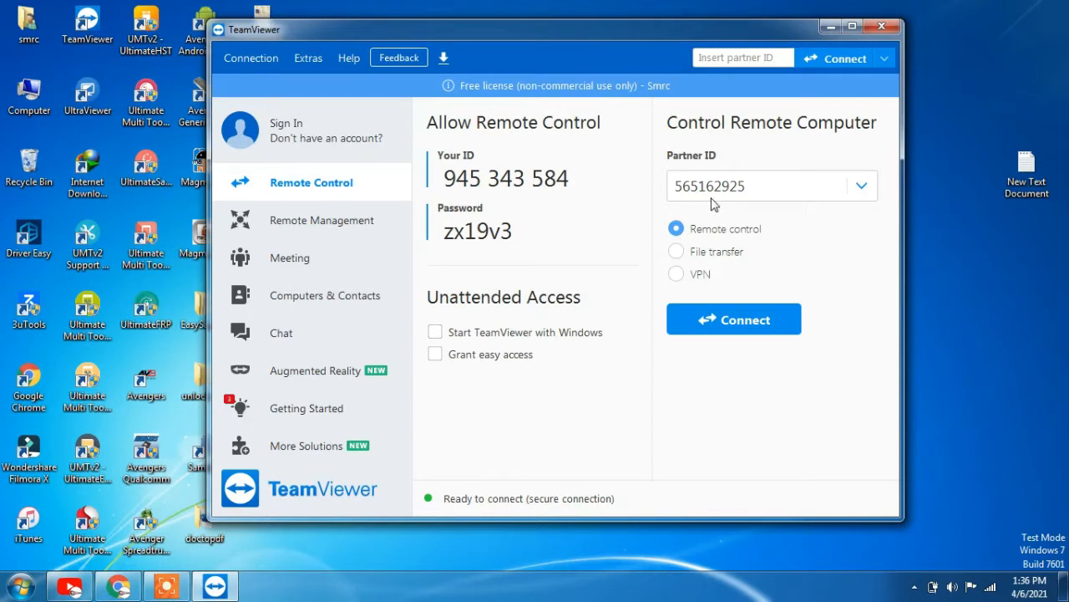
Connect to the partner and log on with its password to show the remote Windows 10 desktop
{"action": "left_click", "coordinate": [746, 332]}
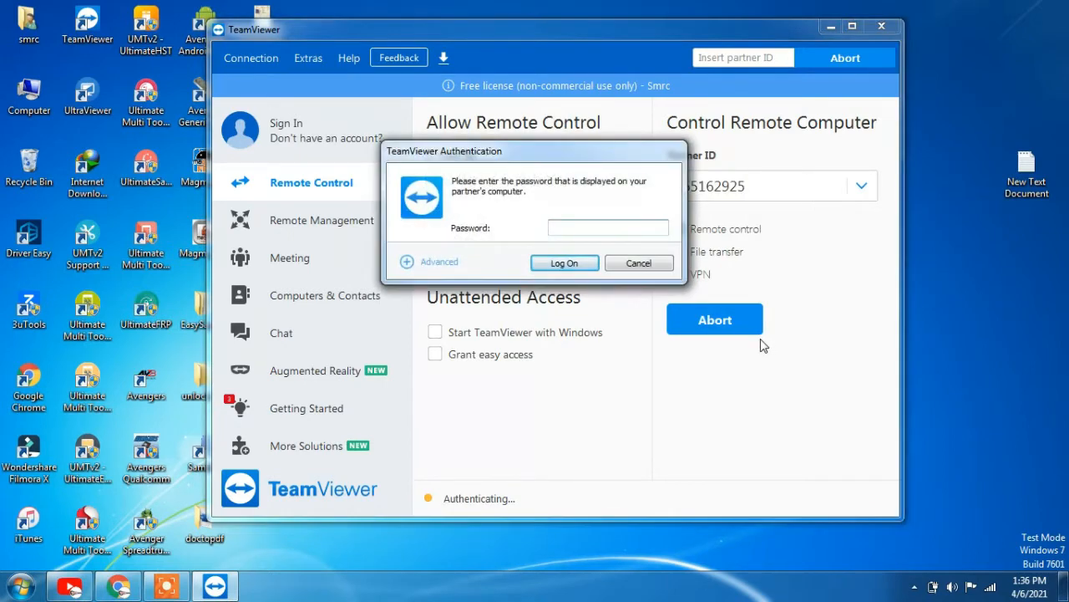
{"action": "type", "text": "*"}
{"action": "left_click", "coordinate": [575, 263]}
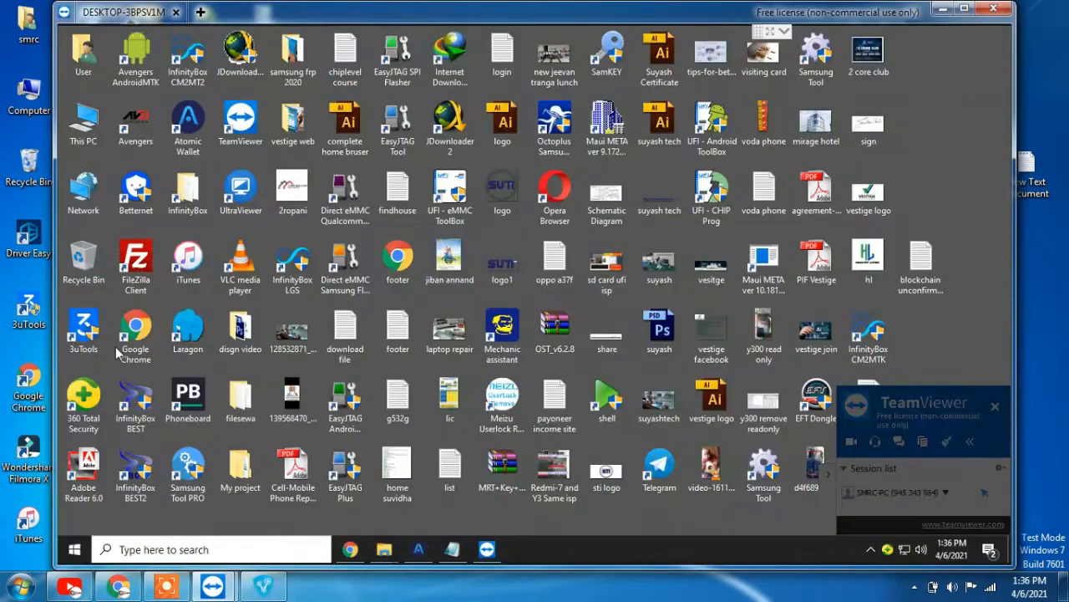
On the remote PC, search Chrome for 'radmin vpn' and download the installer from radmin-vpn.com
{"action": "double_click", "coordinate": [136, 330]}
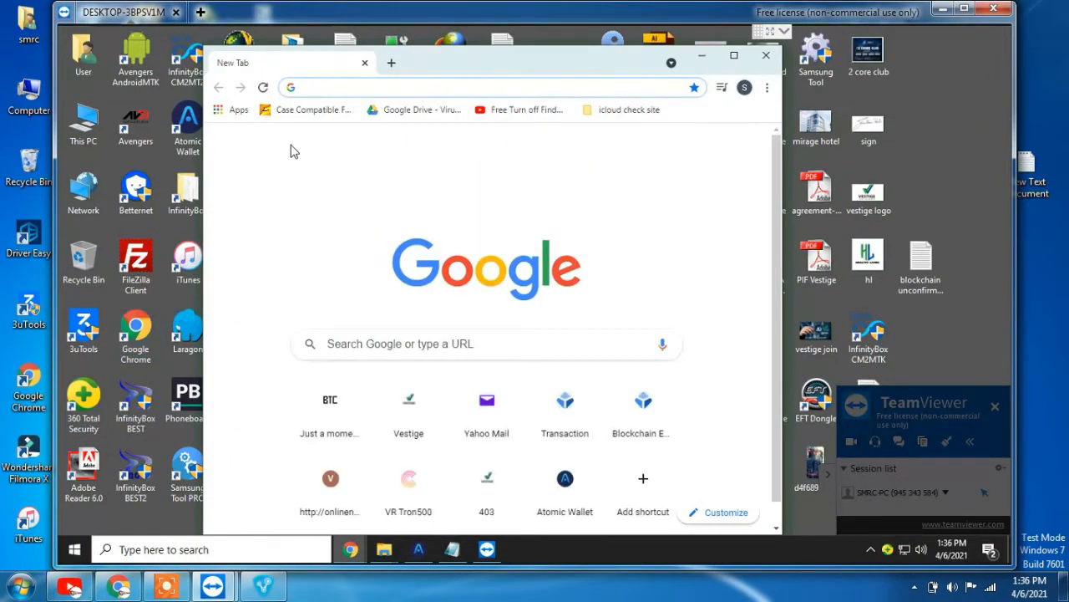
{"action": "type", "text": "rad"}
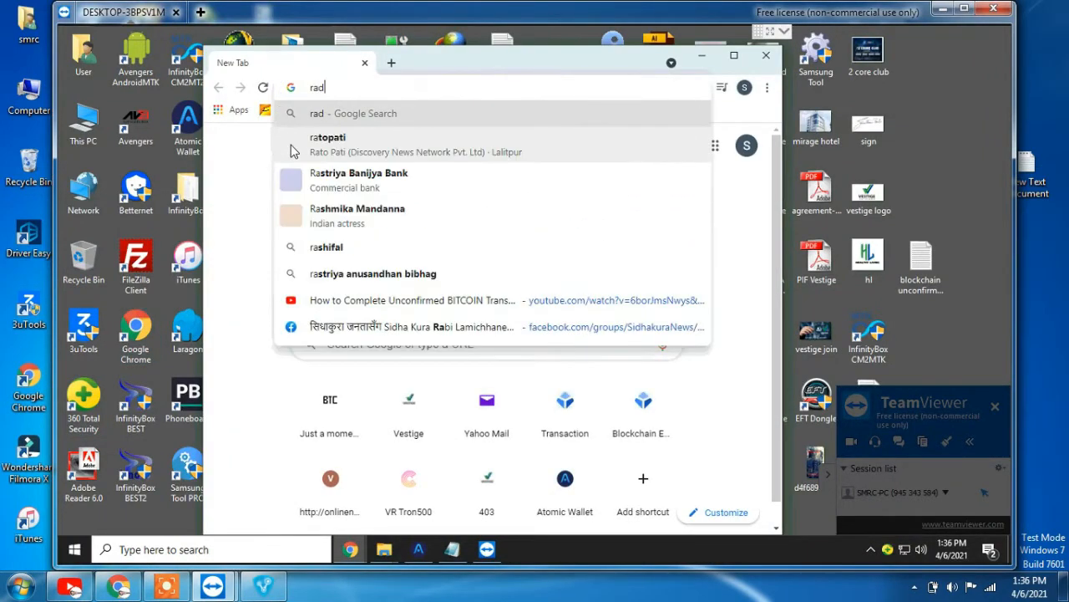
{"action": "type", "text": "min vp"}
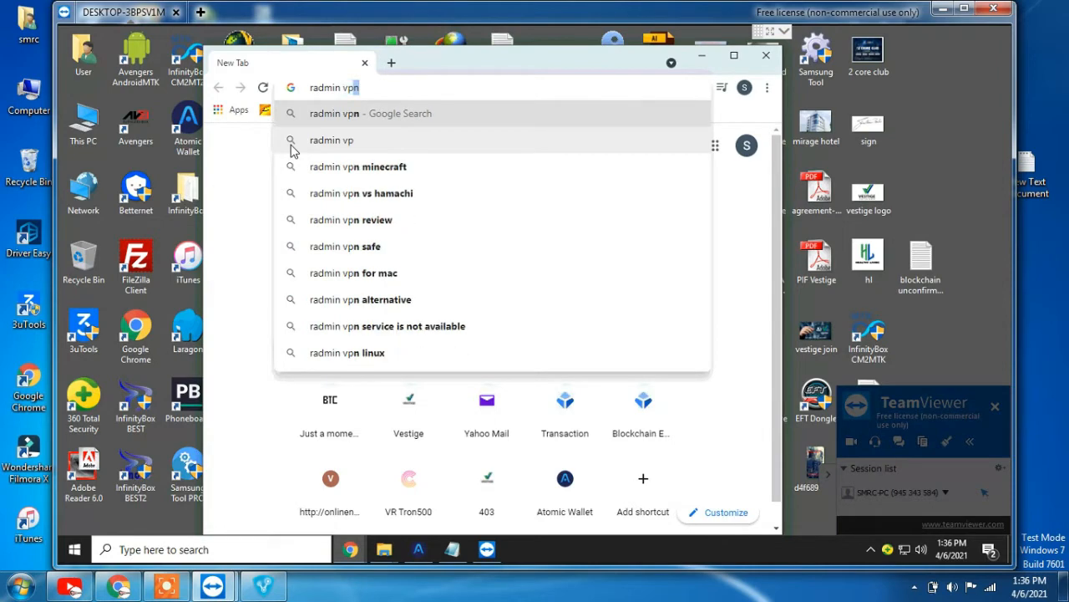
{"action": "type", "text": "n"}
{"action": "key", "text": "Return"}
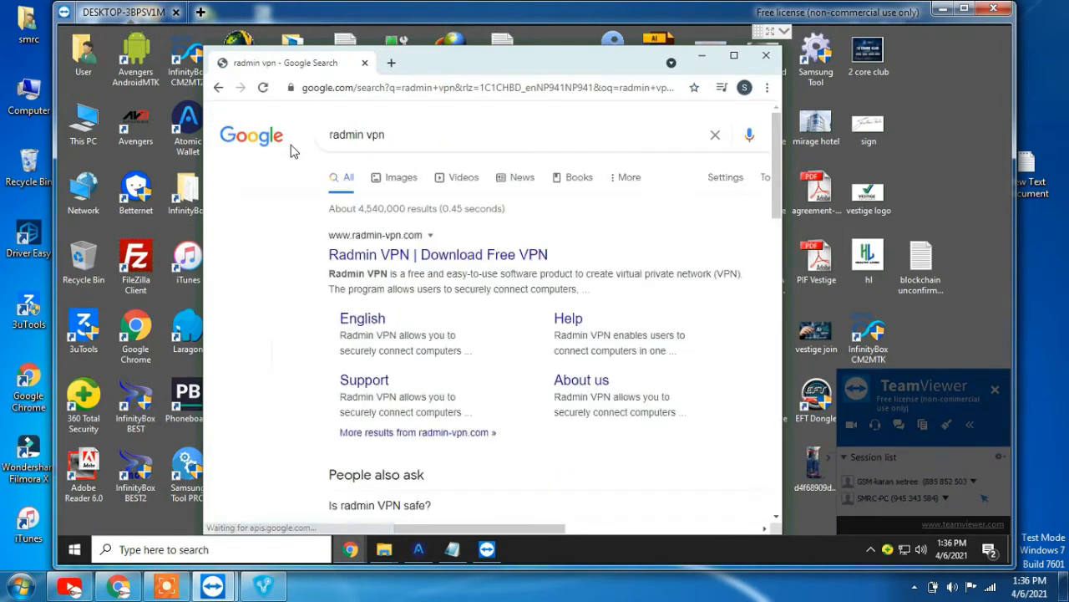
{"action": "left_click", "coordinate": [423, 257]}
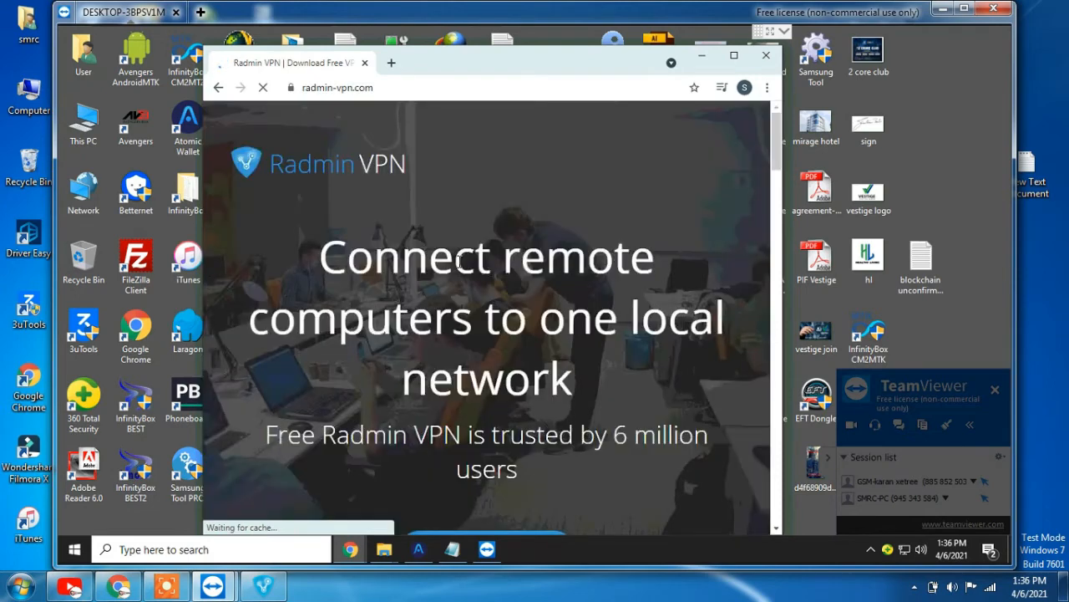
{"action": "scroll", "coordinate": [426, 251], "scroll_direction": "down", "scroll_amount": 3}
{"action": "left_click", "coordinate": [473, 352]}
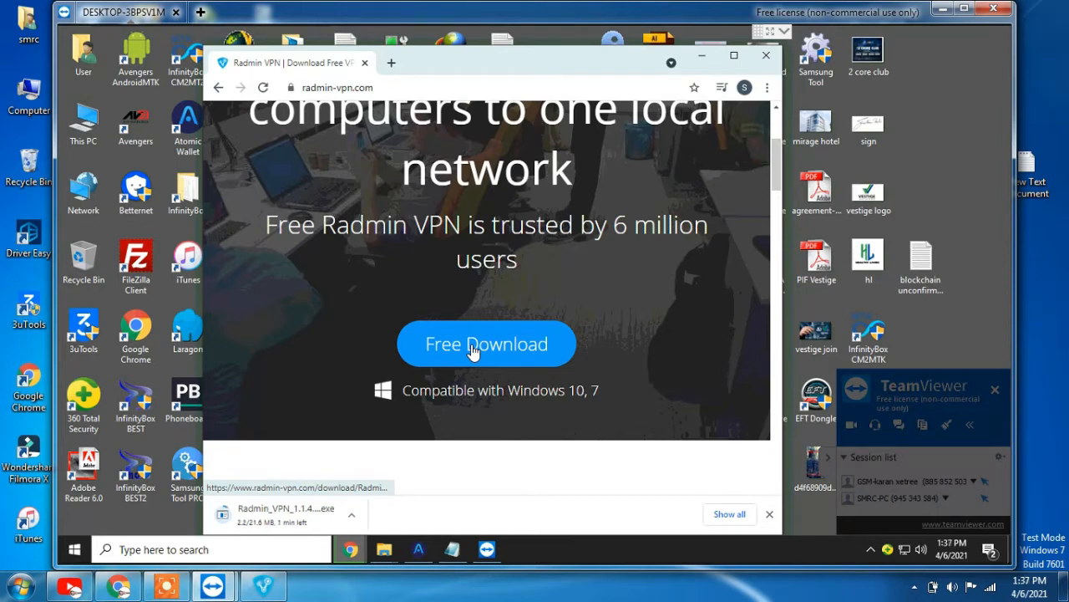
{"action": "left_click", "coordinate": [702, 56]}
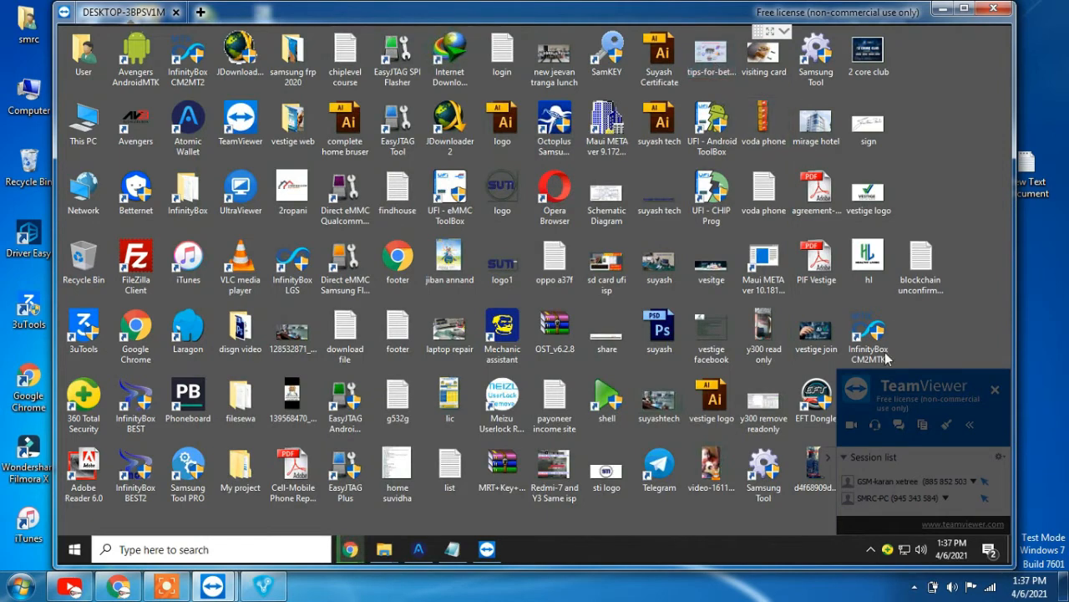
Collapse the session panel, briefly search 'usb' in Windows, then restore the Radmin VPN Chrome window
{"action": "left_click", "coordinate": [832, 456]}
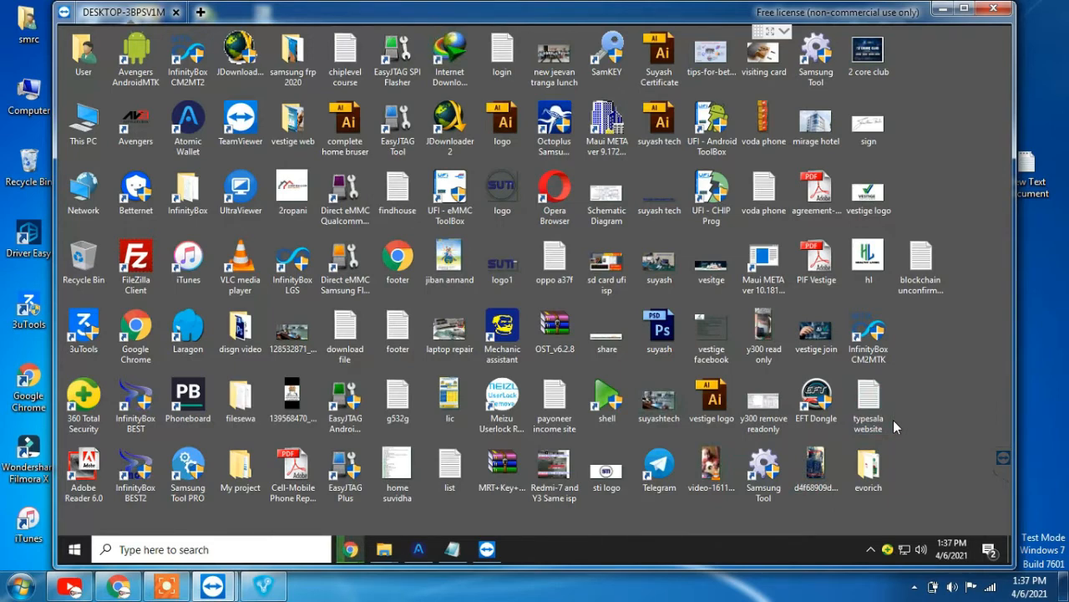
{"action": "left_click", "coordinate": [292, 547]}
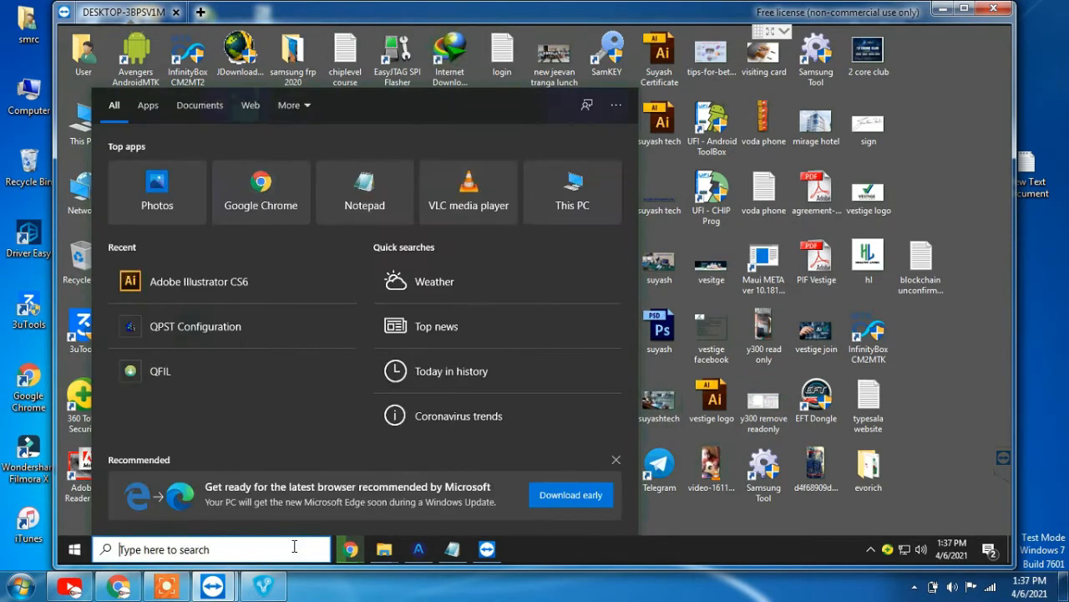
{"action": "type", "text": "usb"}
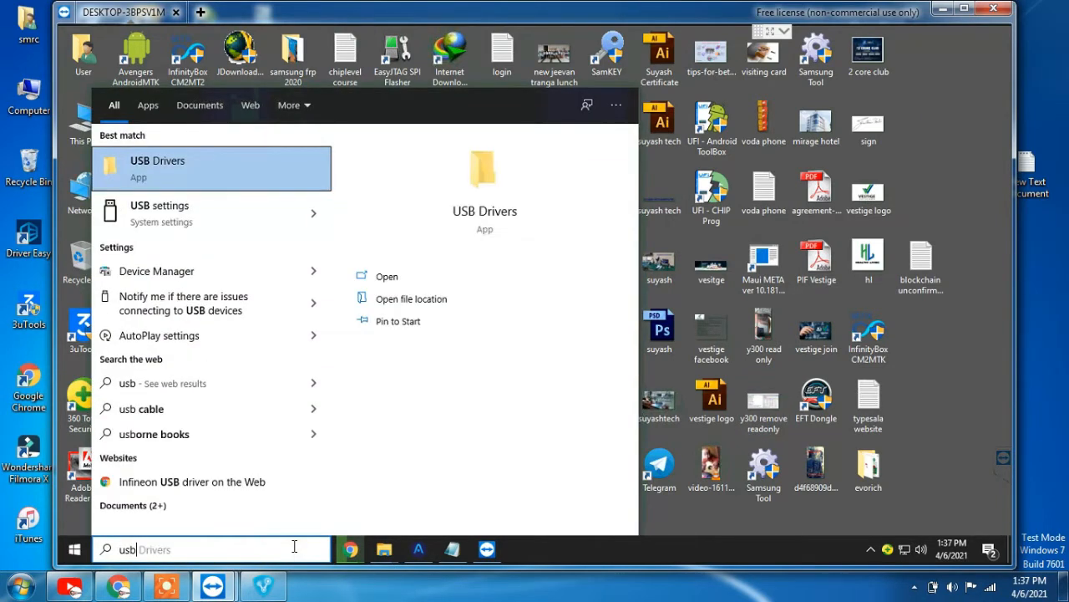
{"action": "left_click", "coordinate": [739, 520]}
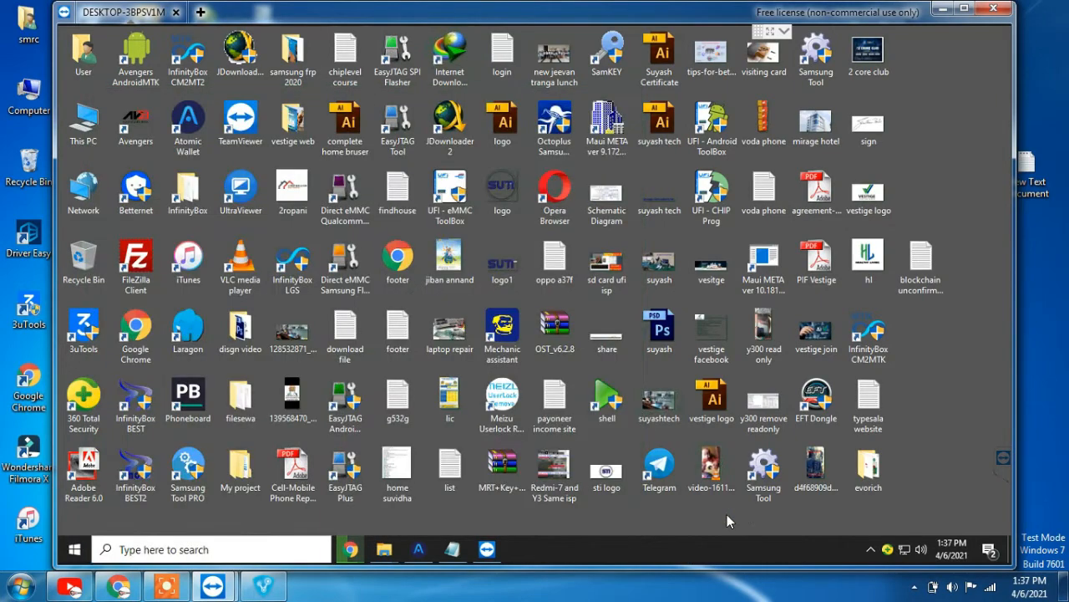
{"action": "mouse_move", "coordinate": [351, 549]}
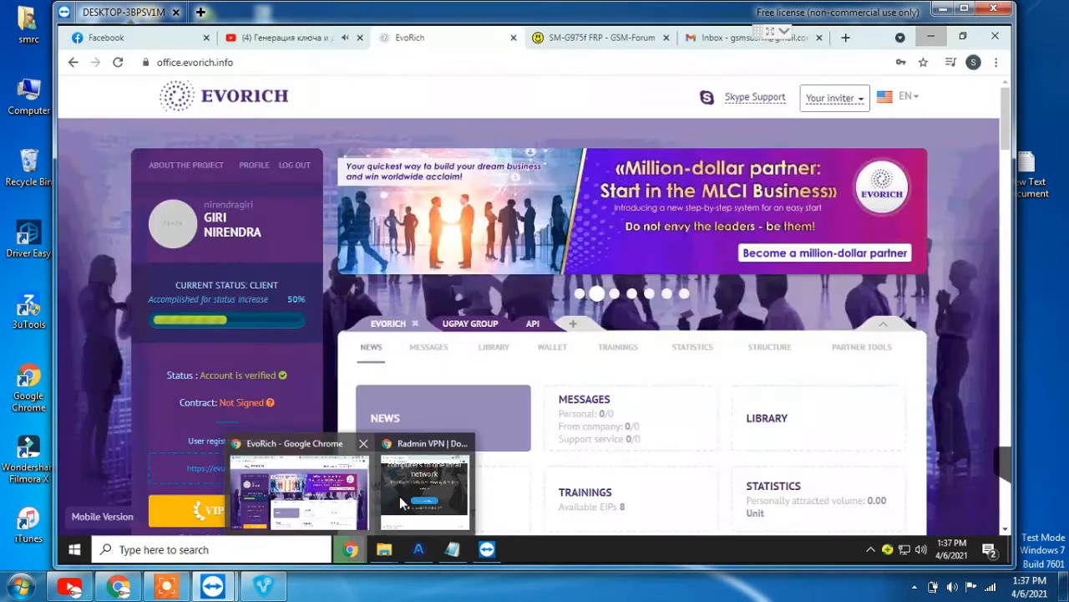
{"action": "left_click", "coordinate": [404, 495]}
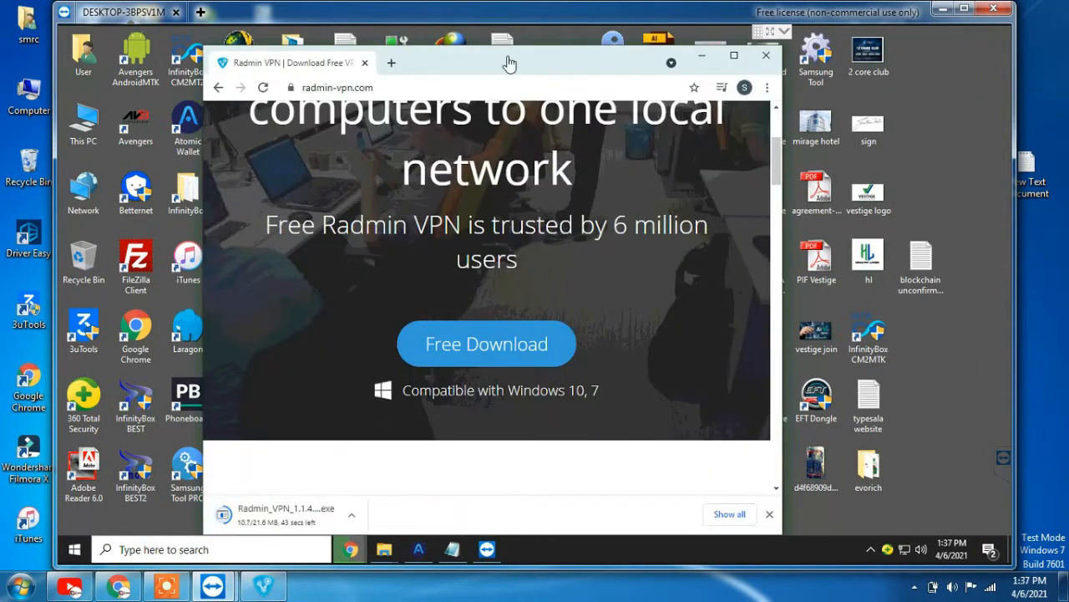
Search Google for 'usb re' and open the USB Redirector product page
{"action": "left_click", "coordinate": [385, 83]}
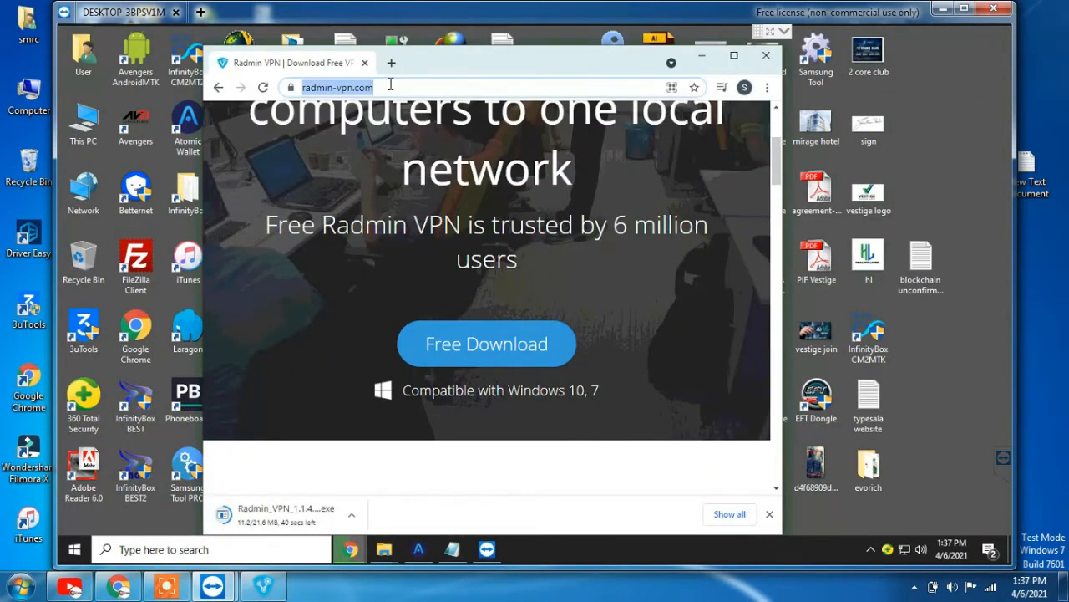
{"action": "type", "text": "usb re"}
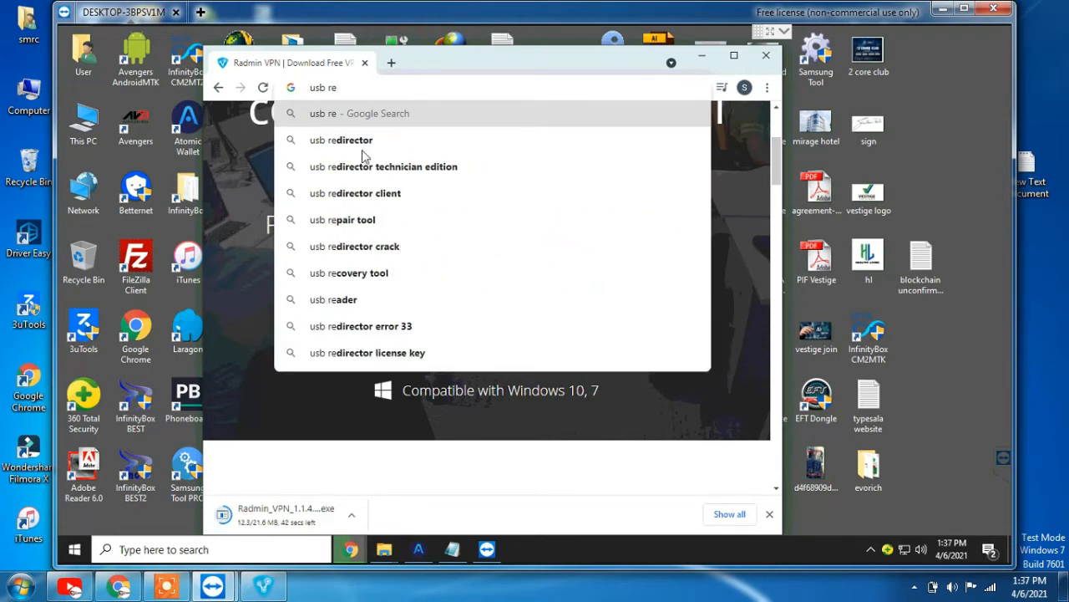
{"action": "left_click", "coordinate": [367, 140]}
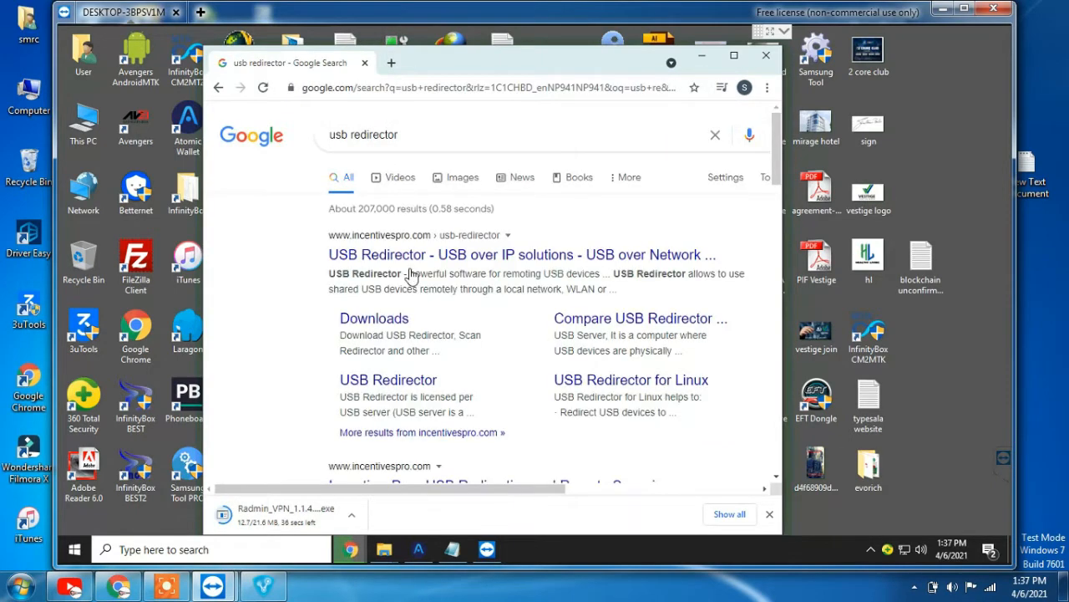
{"action": "left_click", "coordinate": [415, 254]}
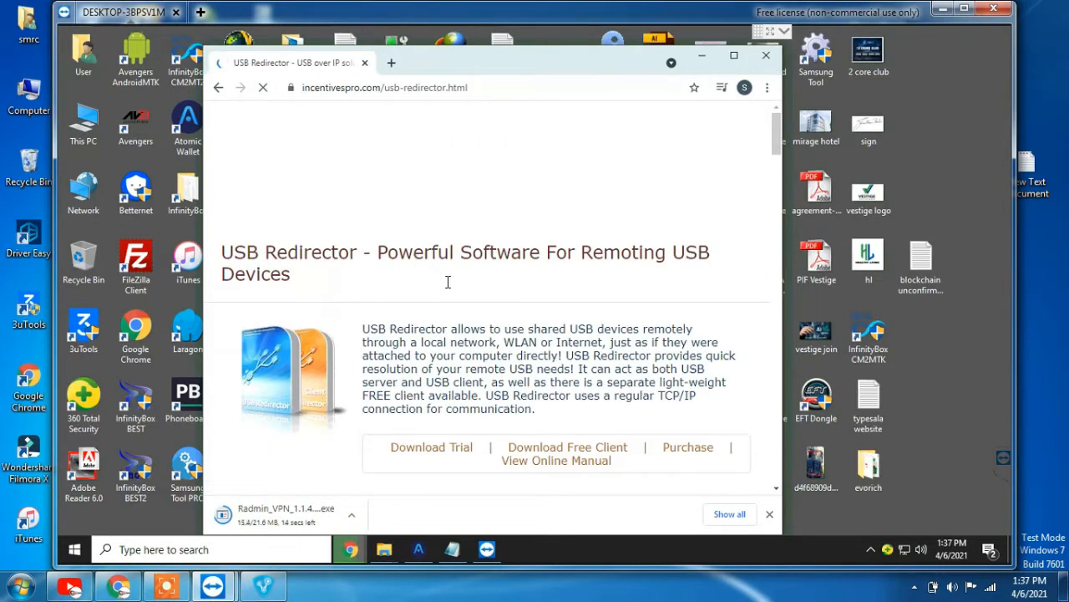
On the Incentives Pro Downloads page, download the usb-redirector.zip package
{"action": "scroll", "coordinate": [426, 289], "scroll_direction": "down", "scroll_amount": 2}
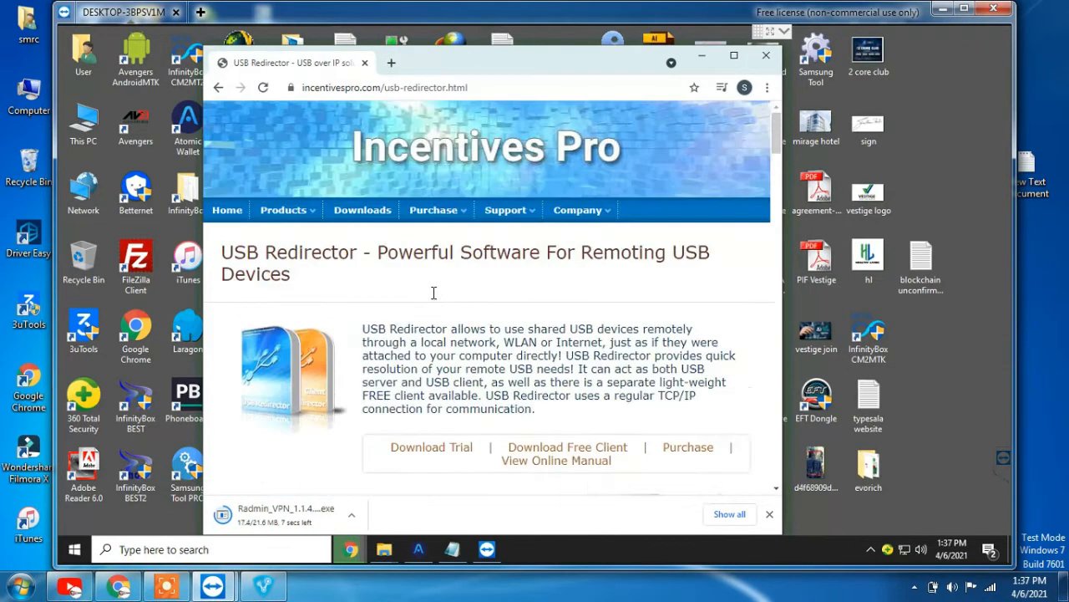
{"action": "left_click", "coordinate": [373, 216]}
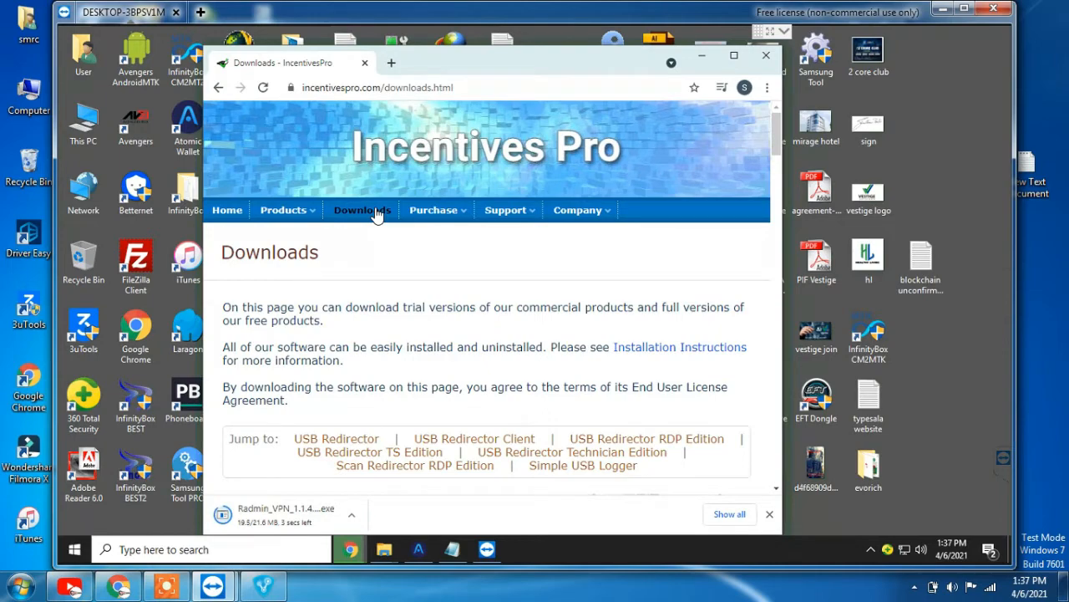
{"action": "scroll", "coordinate": [417, 322], "scroll_direction": "down", "scroll_amount": 3}
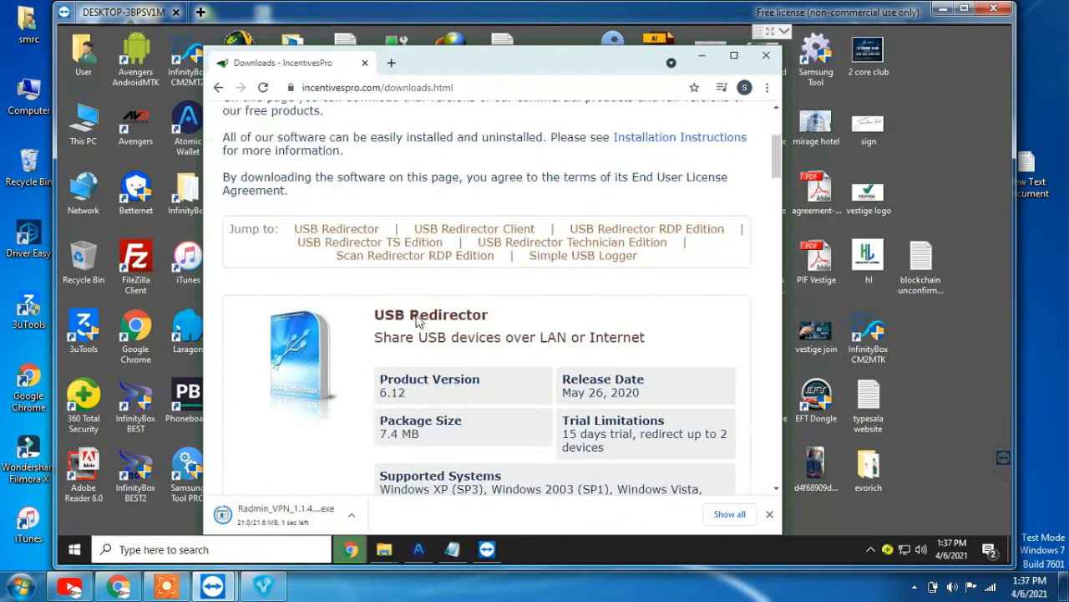
{"action": "scroll", "coordinate": [418, 322], "scroll_direction": "down", "scroll_amount": 1}
{"action": "scroll", "coordinate": [493, 368], "scroll_direction": "down", "scroll_amount": 1}
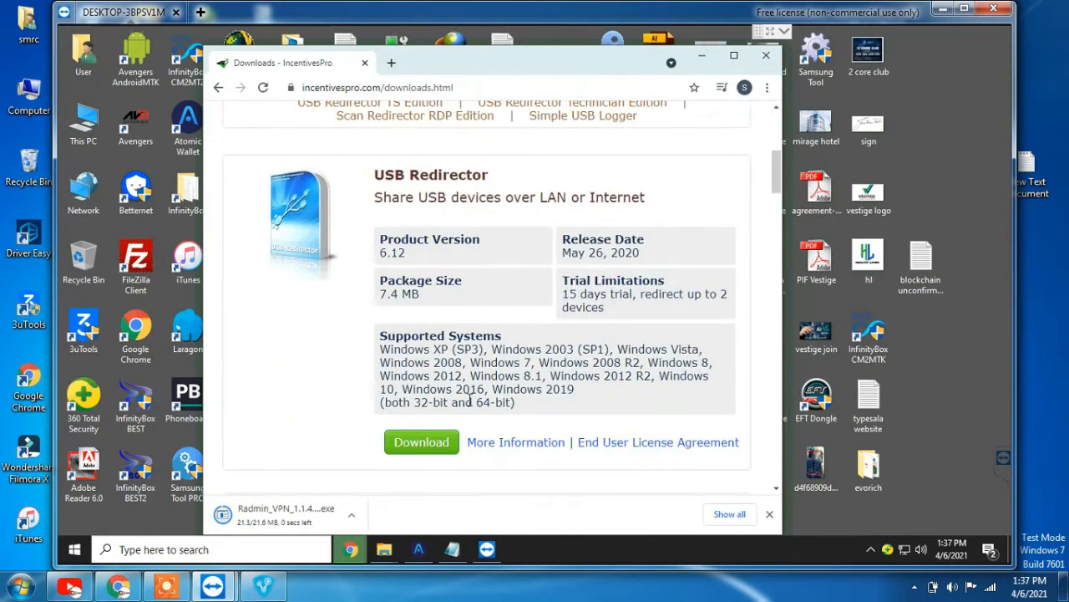
{"action": "left_click", "coordinate": [435, 445]}
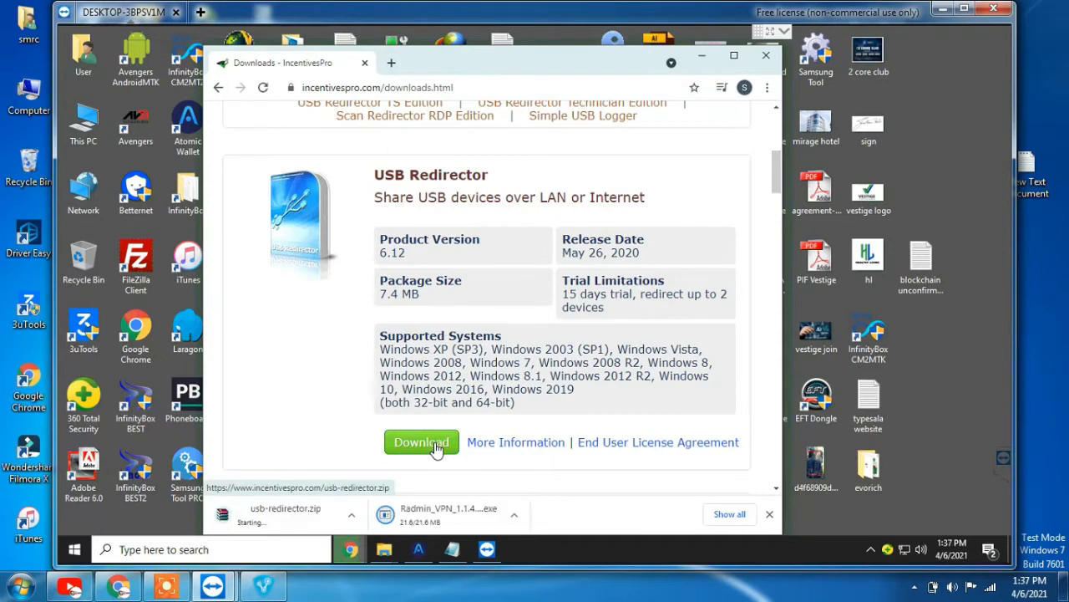
From Chrome's full downloads list, install Radmin_VPN_1.1.4288.10.exe and exit the duplicate setup
{"action": "left_click", "coordinate": [729, 513]}
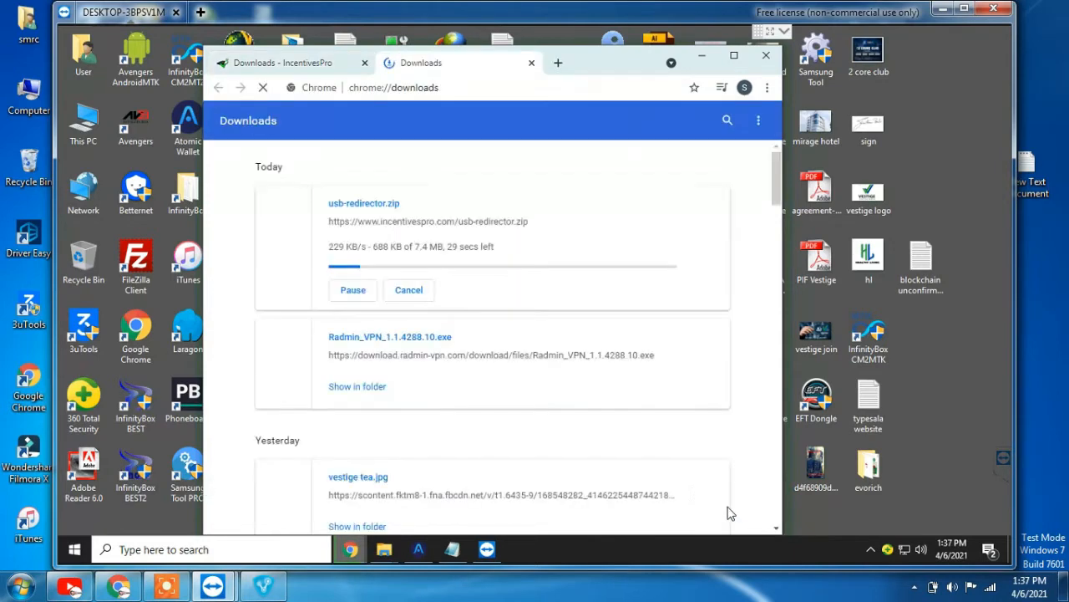
{"action": "left_click", "coordinate": [390, 337]}
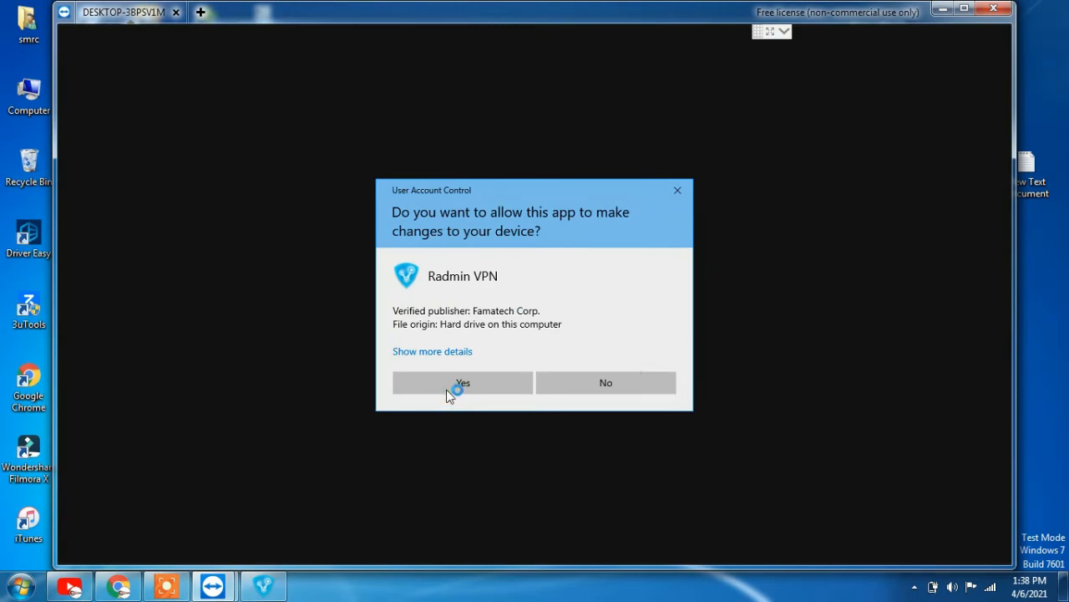
{"action": "left_click", "coordinate": [447, 393]}
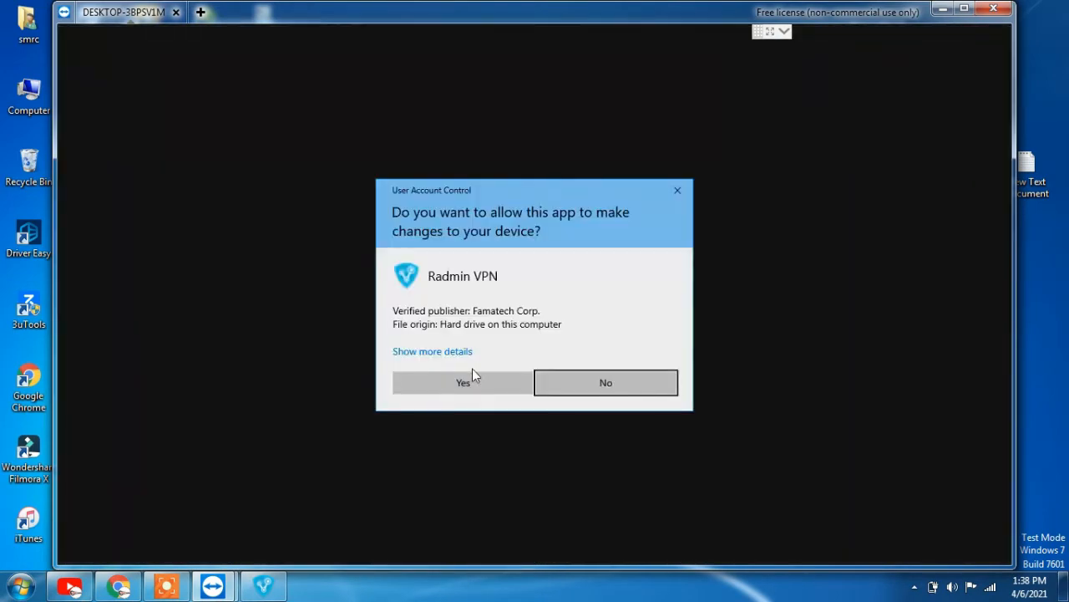
{"action": "left_click", "coordinate": [473, 372]}
{"action": "left_click", "coordinate": [573, 401]}
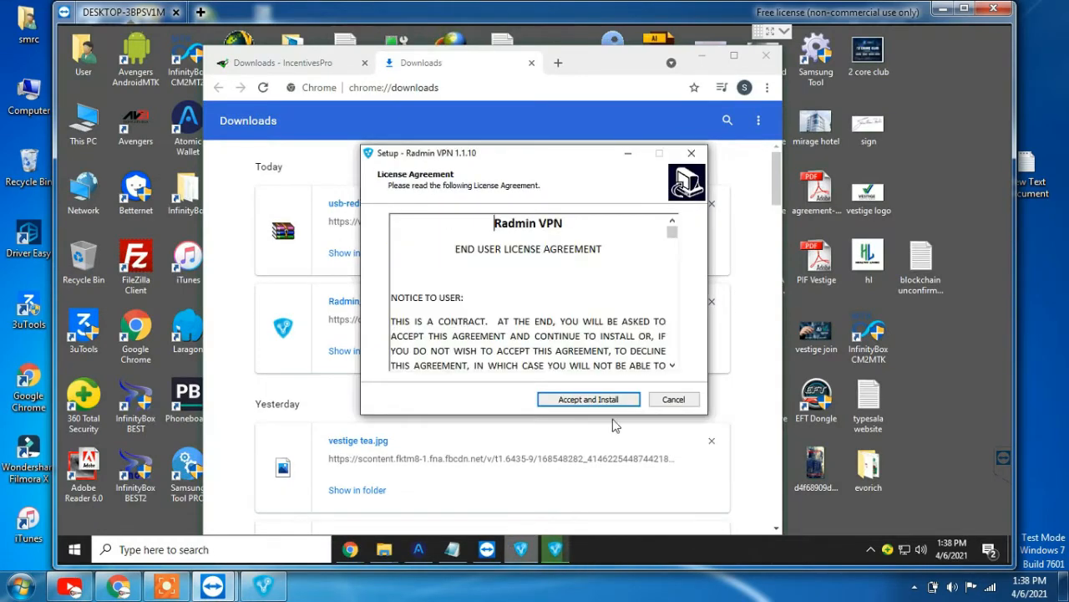
{"action": "left_click", "coordinate": [693, 400]}
{"action": "left_click", "coordinate": [588, 355]}
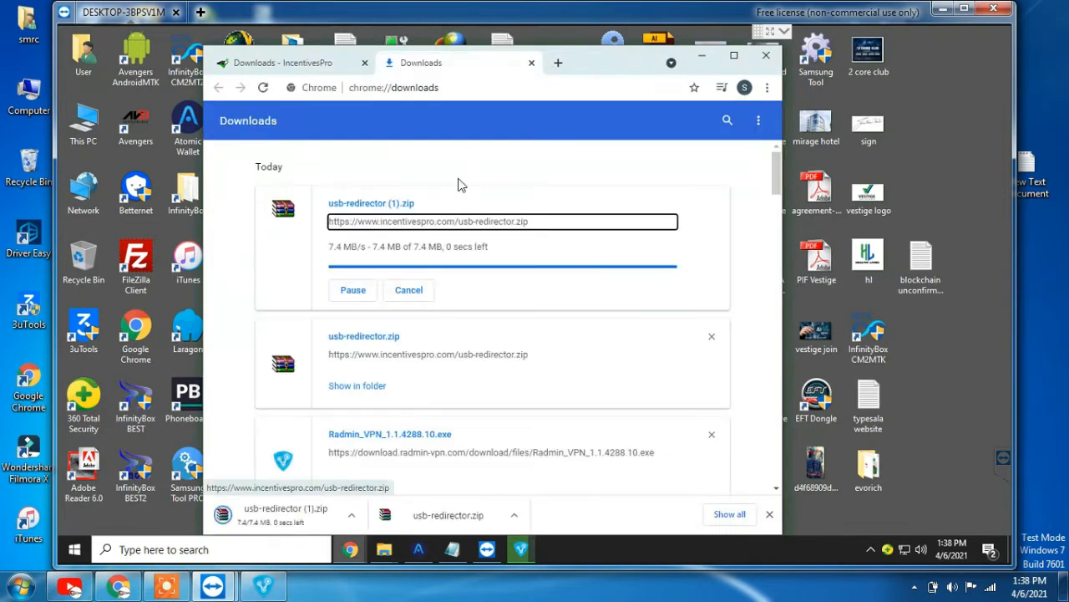
Cancel the duplicate download, open usb-redirector.zip in WinRAR and run usbredirector-setup.exe
{"action": "left_click", "coordinate": [422, 290]}
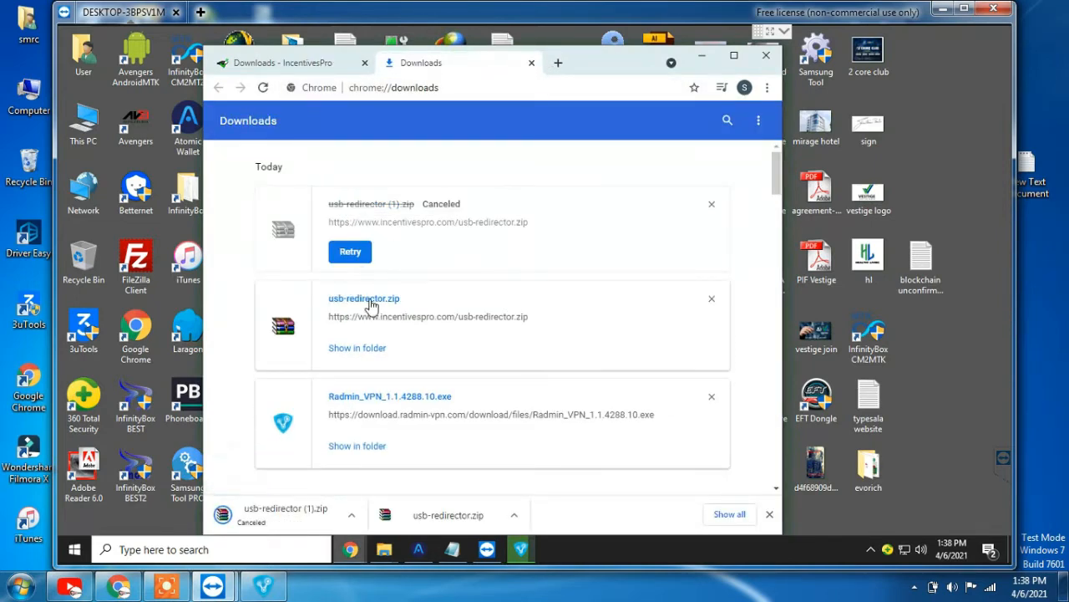
{"action": "left_click", "coordinate": [369, 299]}
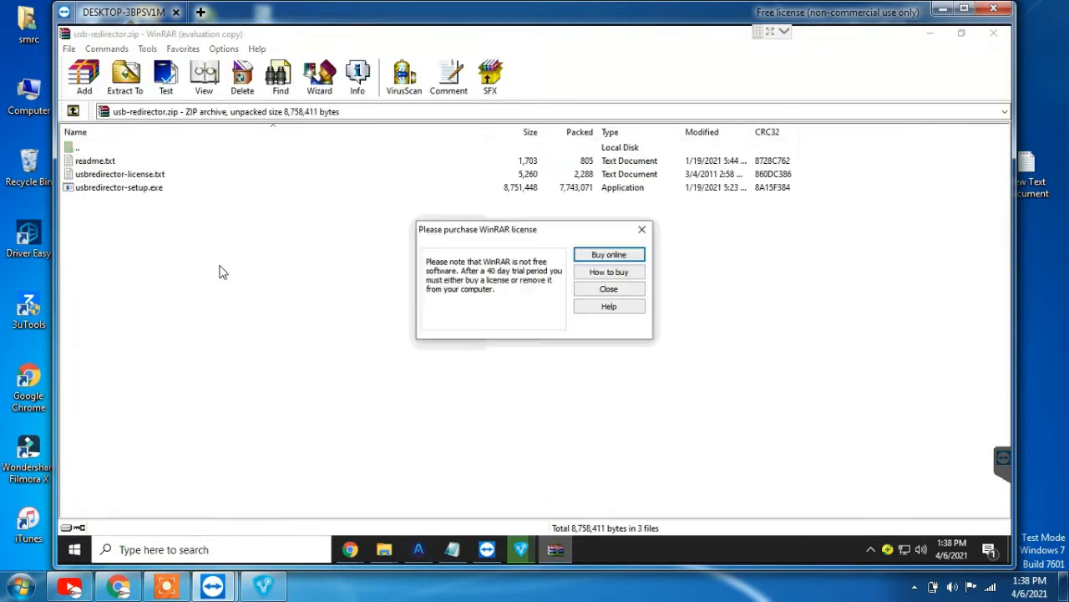
{"action": "left_click", "coordinate": [589, 289]}
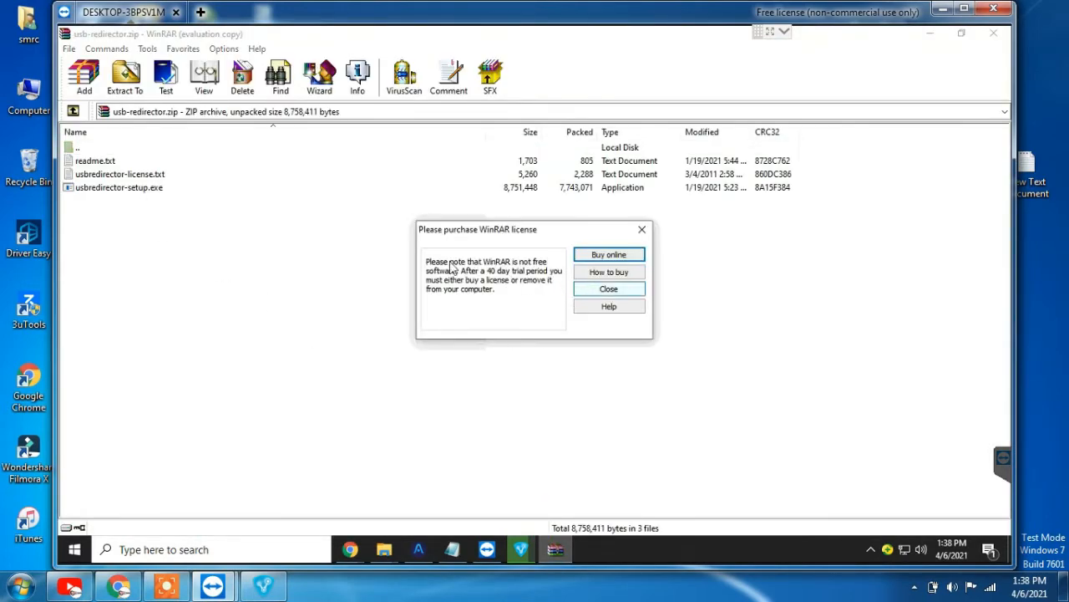
{"action": "left_click", "coordinate": [152, 192]}
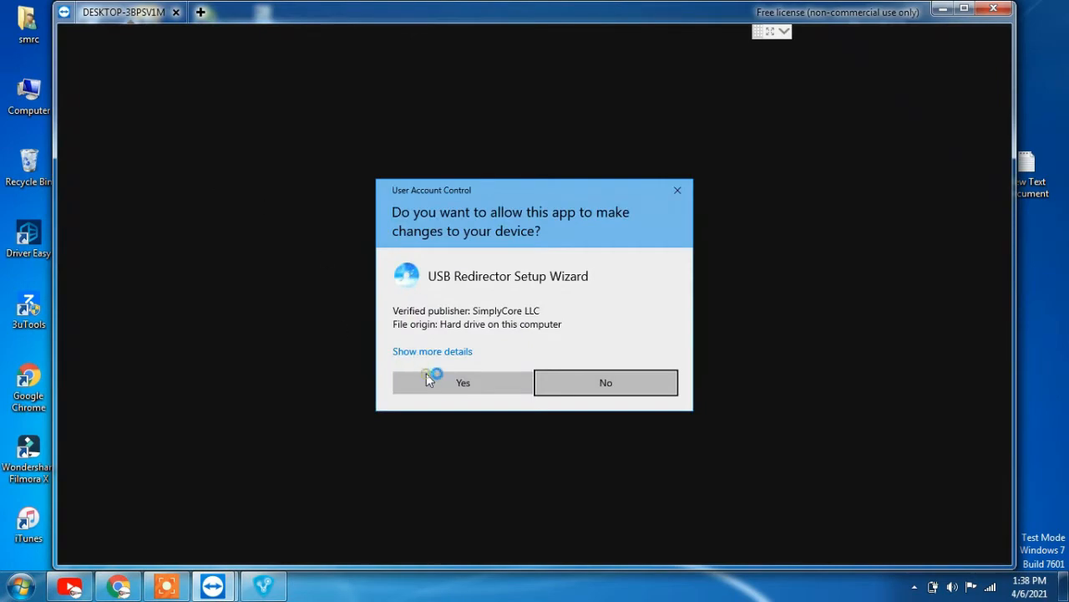
Allow USB Redirector setup to run, pass its welcome page, and clear WinRAR, Chrome and the network flyout
{"action": "left_click", "coordinate": [451, 381]}
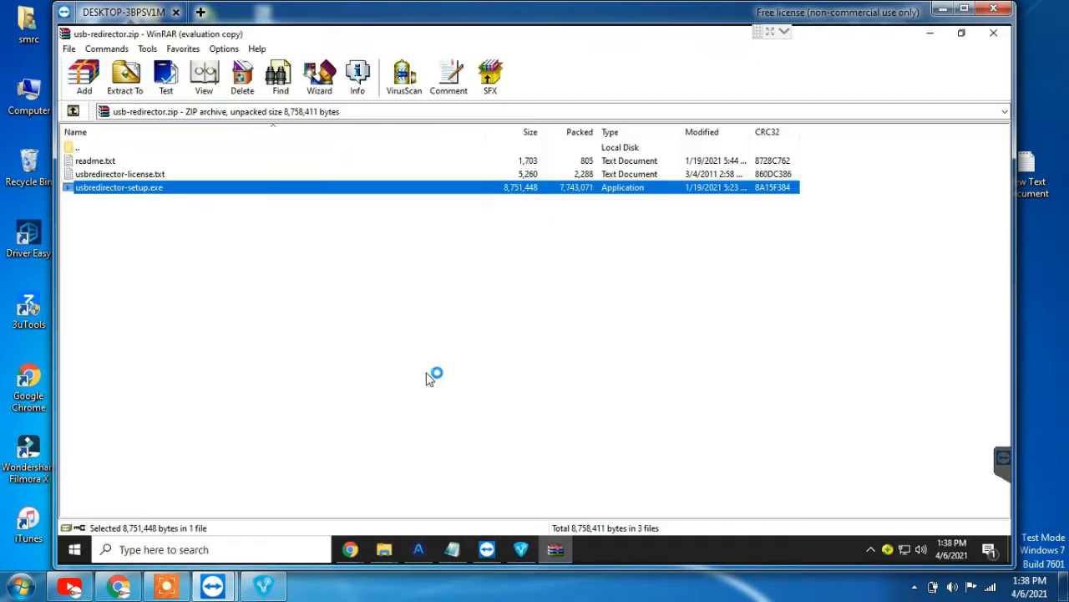
{"action": "left_click", "coordinate": [993, 34]}
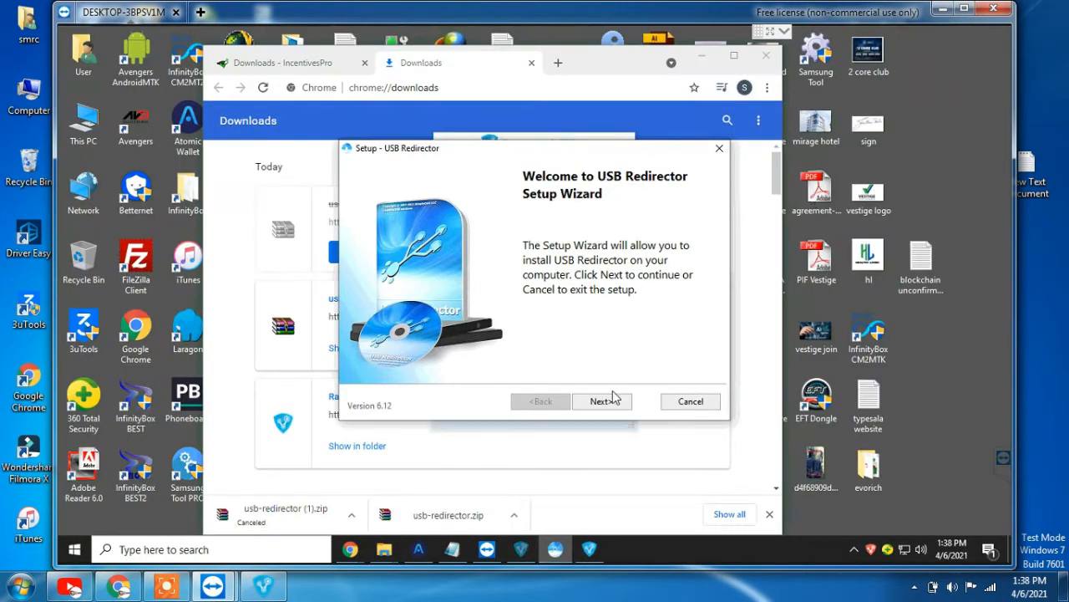
{"action": "left_click", "coordinate": [614, 399]}
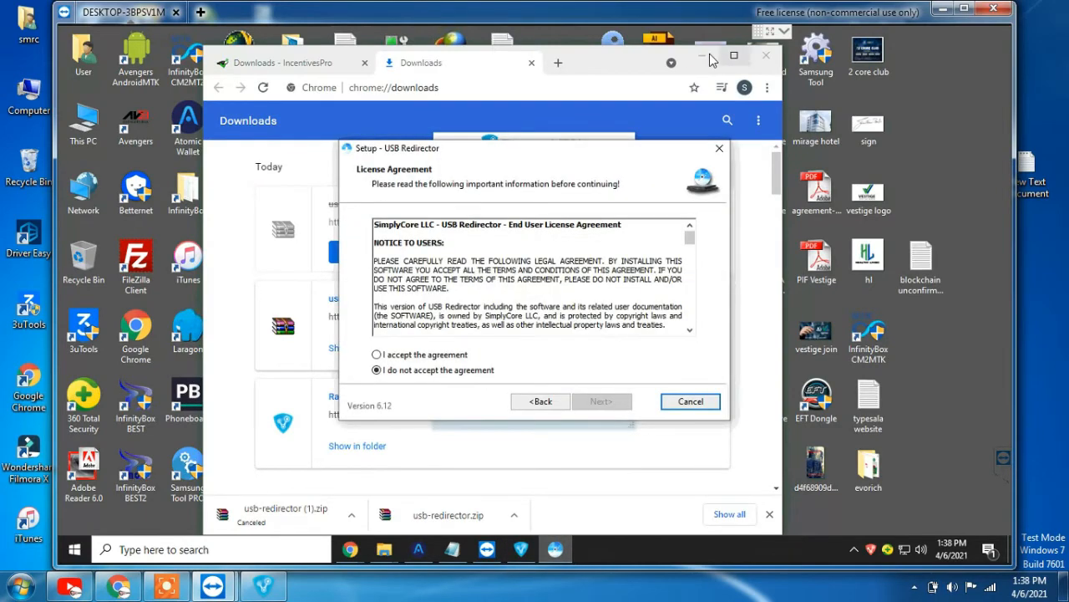
{"action": "left_click", "coordinate": [710, 60]}
{"action": "left_click", "coordinate": [409, 355]}
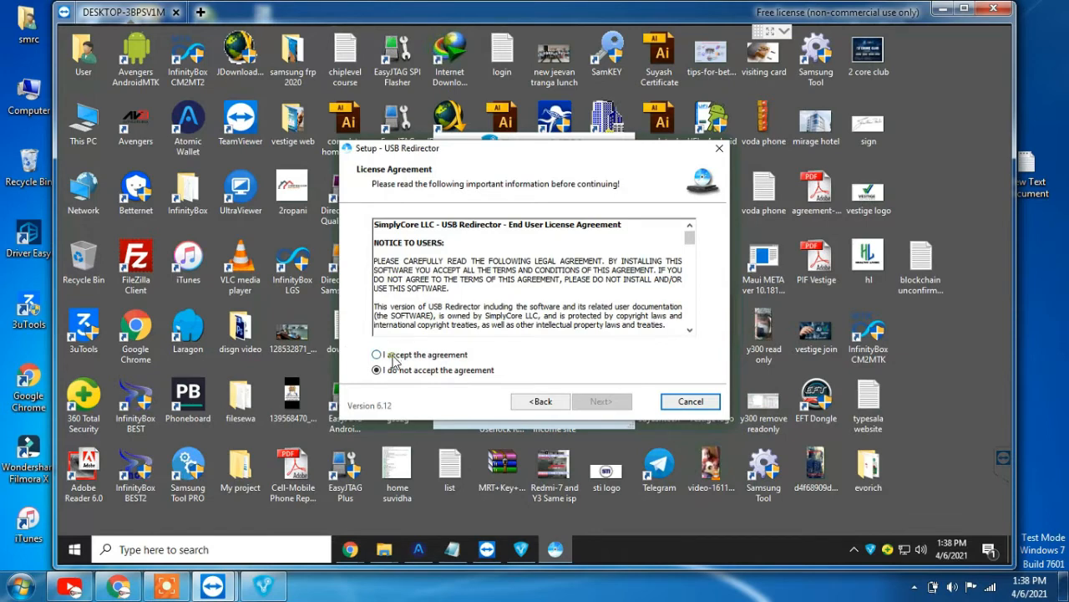
Accept the licence and install USB Redirector with the default folder, Start Menu and task options
{"action": "left_click", "coordinate": [394, 358]}
{"action": "left_click", "coordinate": [618, 405]}
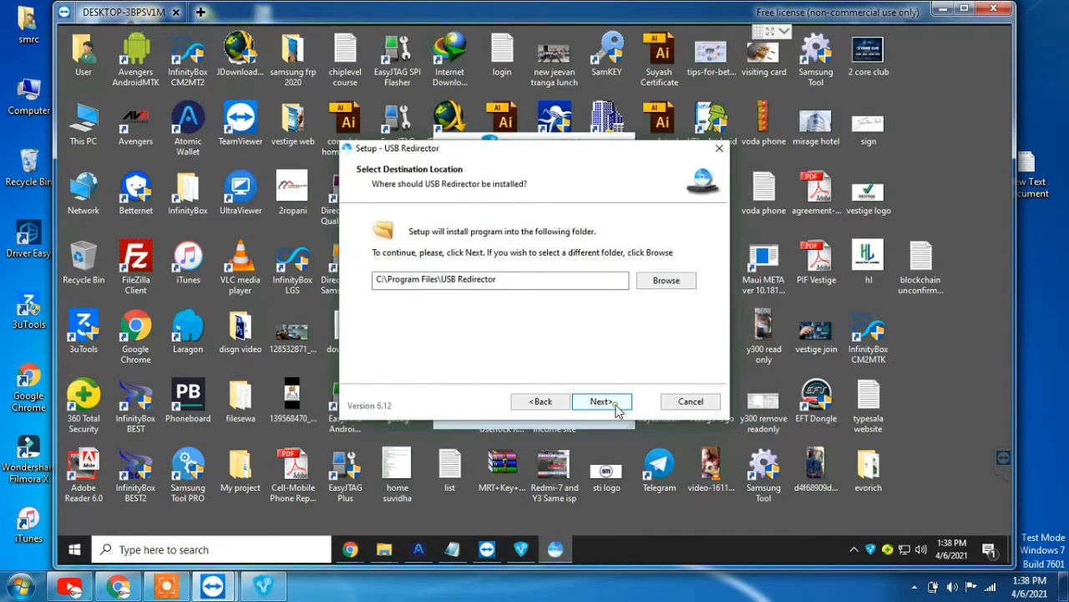
{"action": "left_click", "coordinate": [617, 406]}
{"action": "left_click", "coordinate": [617, 406]}
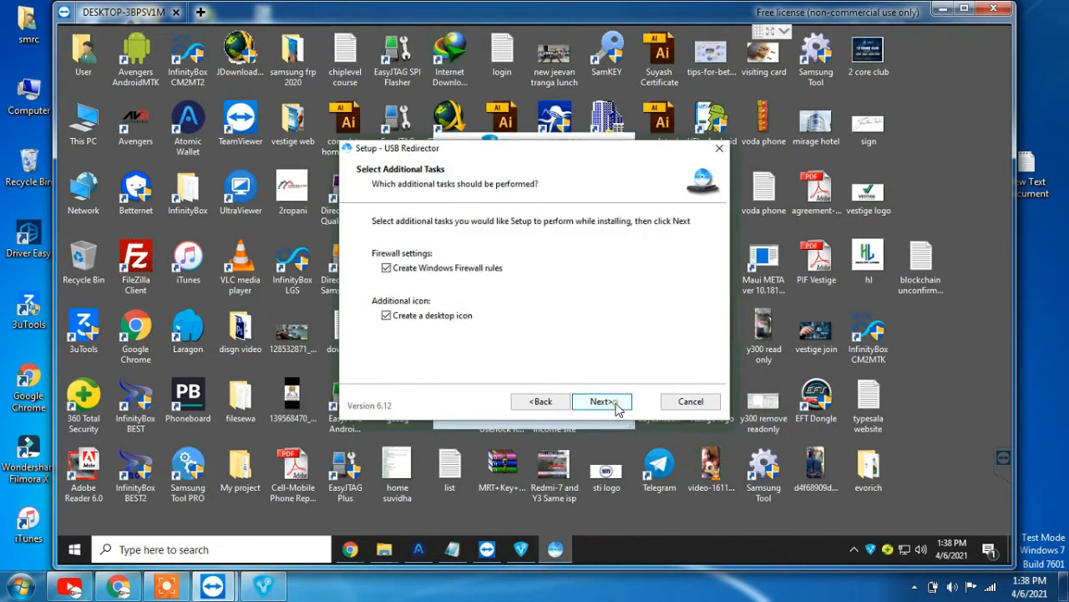
{"action": "left_click", "coordinate": [617, 405]}
{"action": "left_click", "coordinate": [616, 404]}
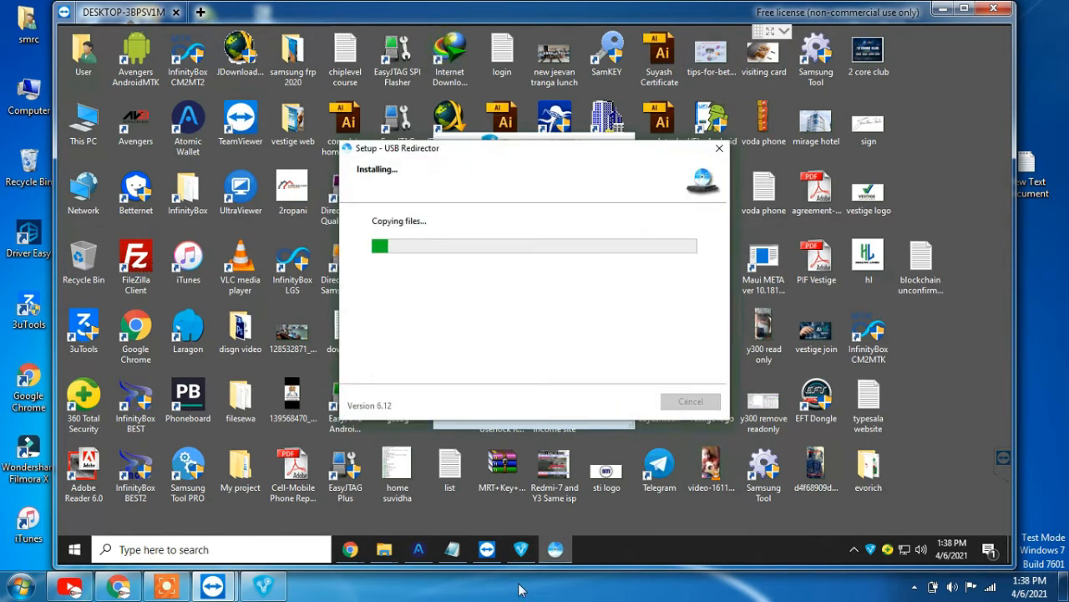
Start joining a Radmin VPN network remotely and switch the local Radmin VPN connection on
{"action": "left_click", "coordinate": [522, 558]}
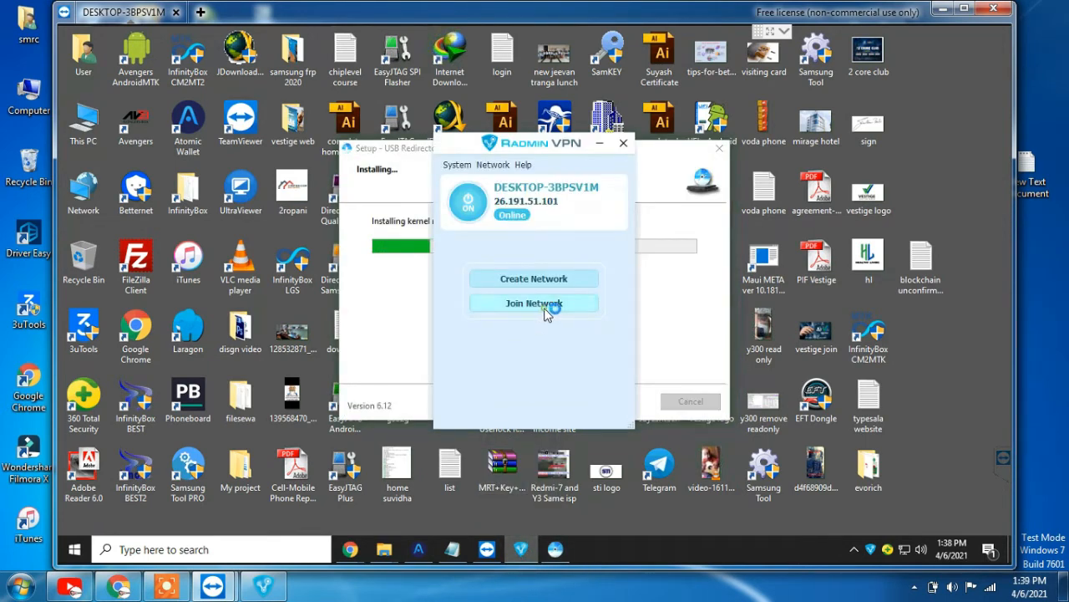
{"action": "left_click", "coordinate": [538, 305]}
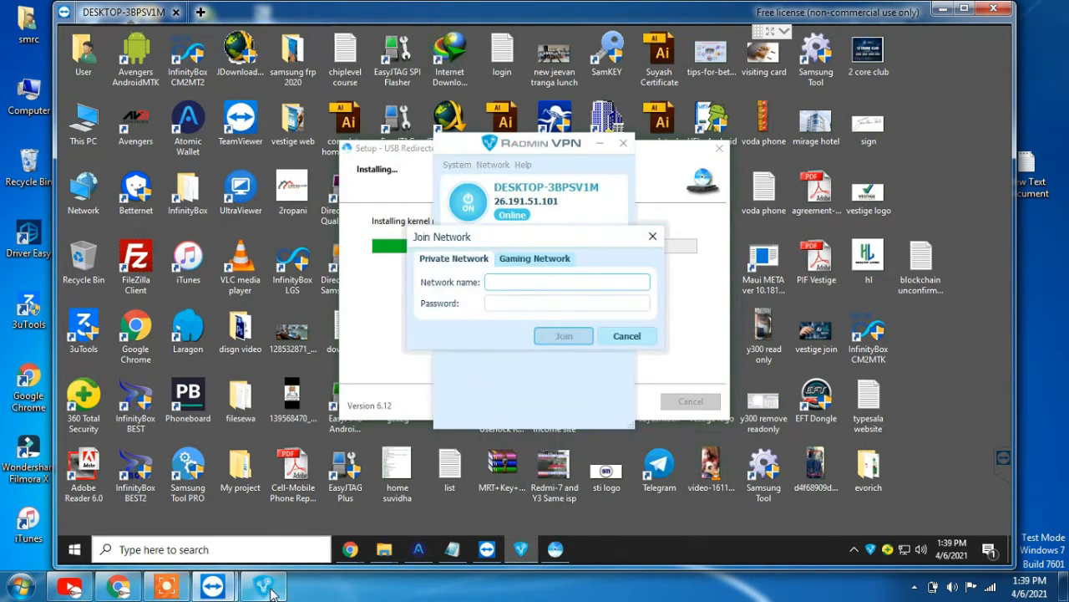
{"action": "left_click", "coordinate": [263, 587]}
{"action": "left_click", "coordinate": [460, 198]}
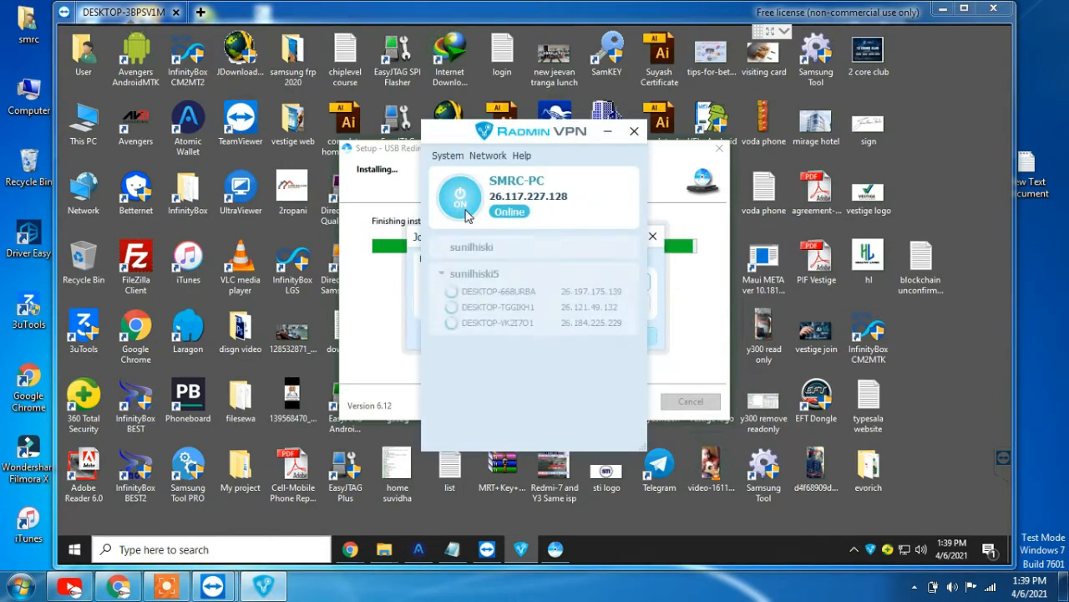
Finish USB Redirector setup, skipping the Quick Start page and launching the program
{"action": "left_click", "coordinate": [683, 348]}
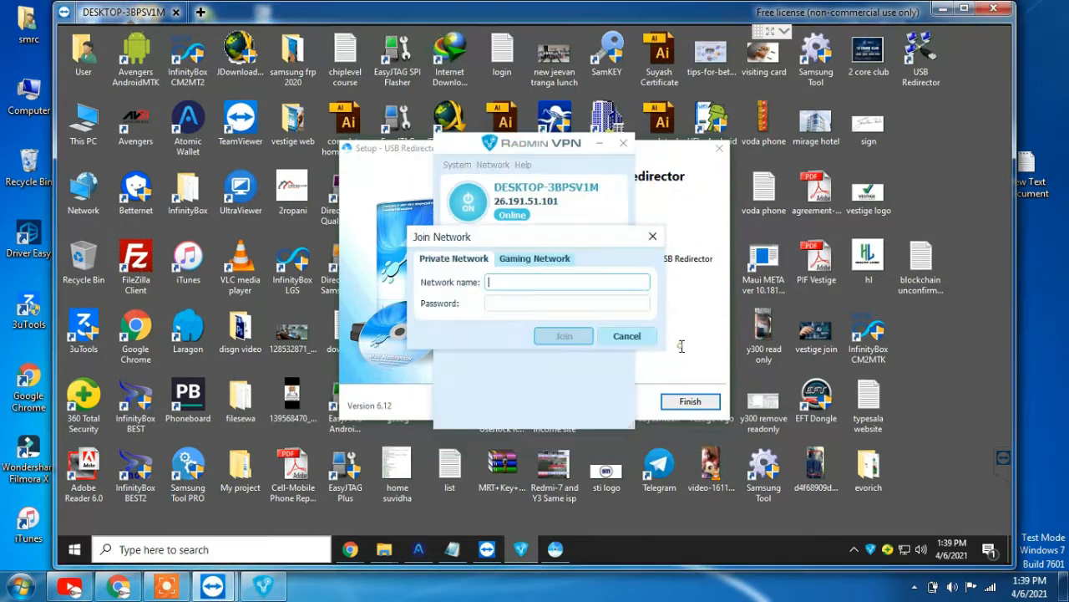
{"action": "left_click", "coordinate": [555, 363]}
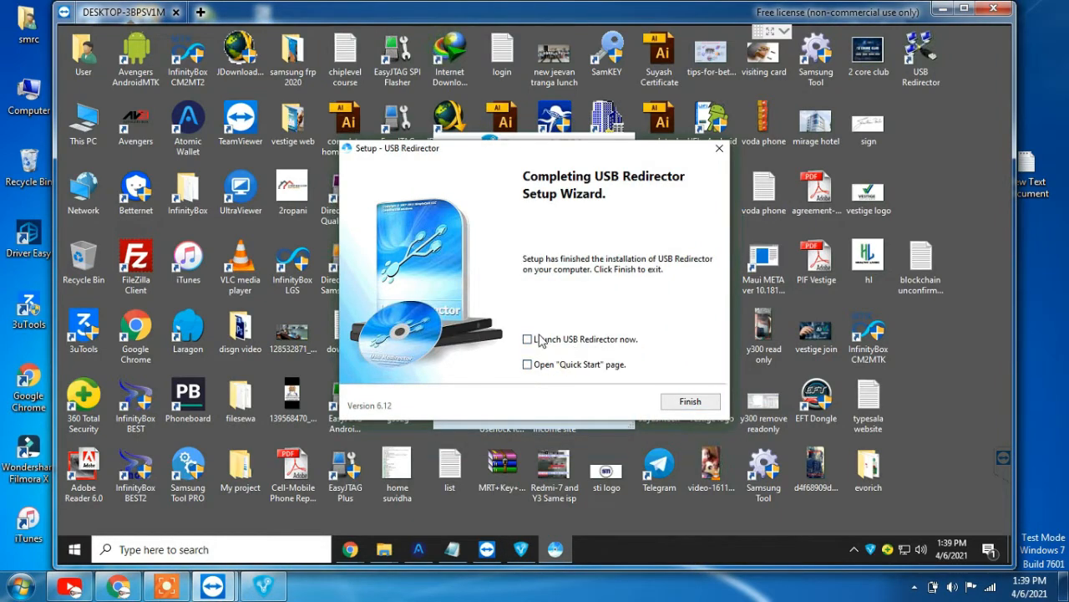
{"action": "left_click", "coordinate": [540, 338]}
Close the wizard and evaluation notice, share the SAMSUNG_Android phone, then refresh the remote desktop
{"action": "left_click", "coordinate": [692, 401]}
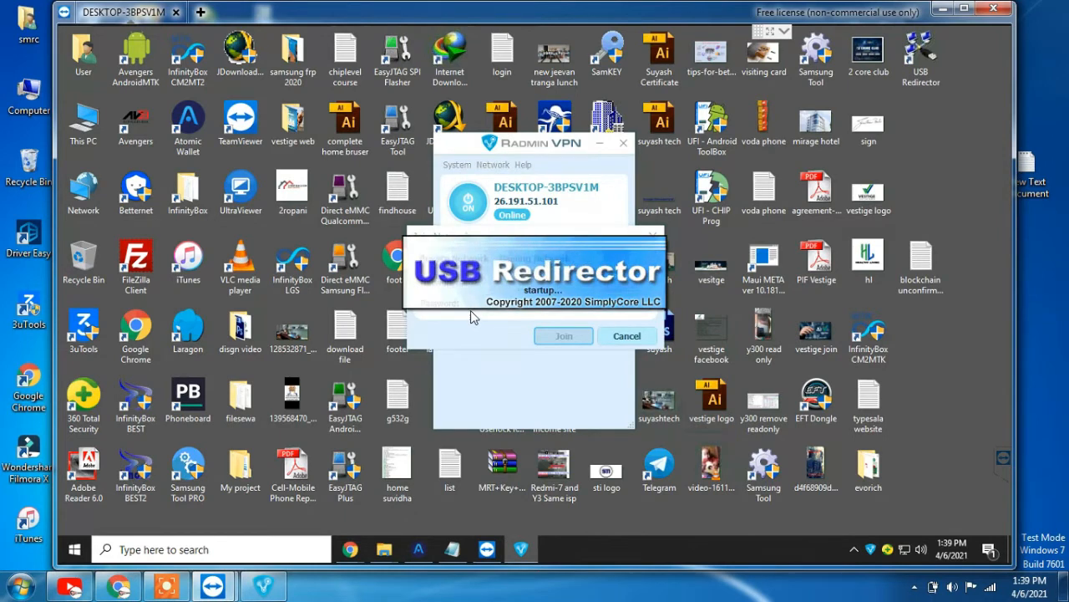
{"action": "left_click", "coordinate": [626, 381]}
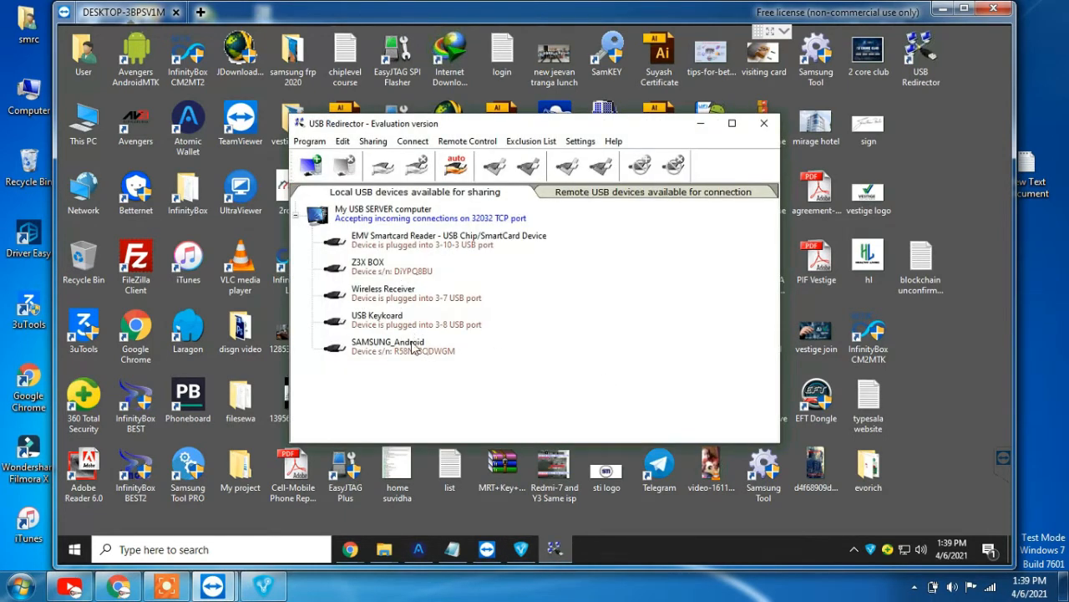
{"action": "left_click", "coordinate": [413, 344]}
{"action": "right_click", "coordinate": [412, 344]}
{"action": "left_click", "coordinate": [454, 354]}
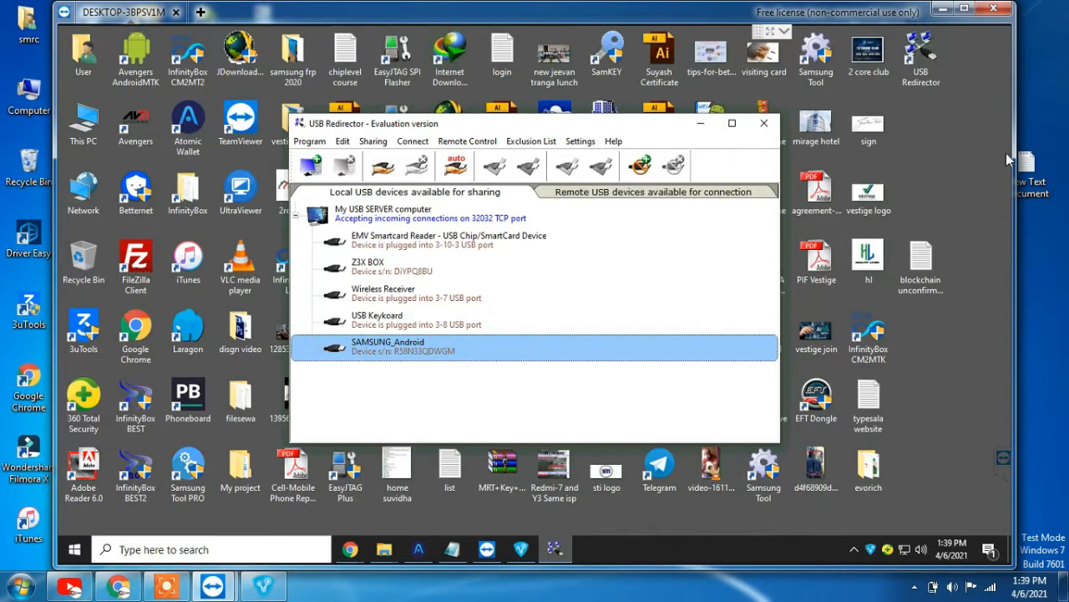
{"action": "right_click", "coordinate": [973, 160]}
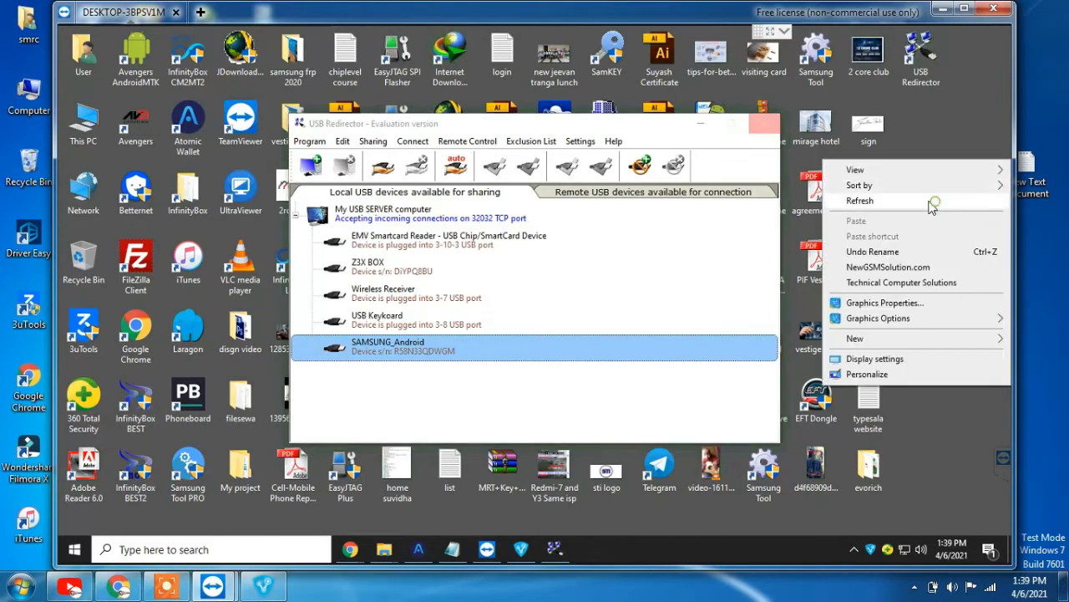
{"action": "left_click", "coordinate": [933, 203]}
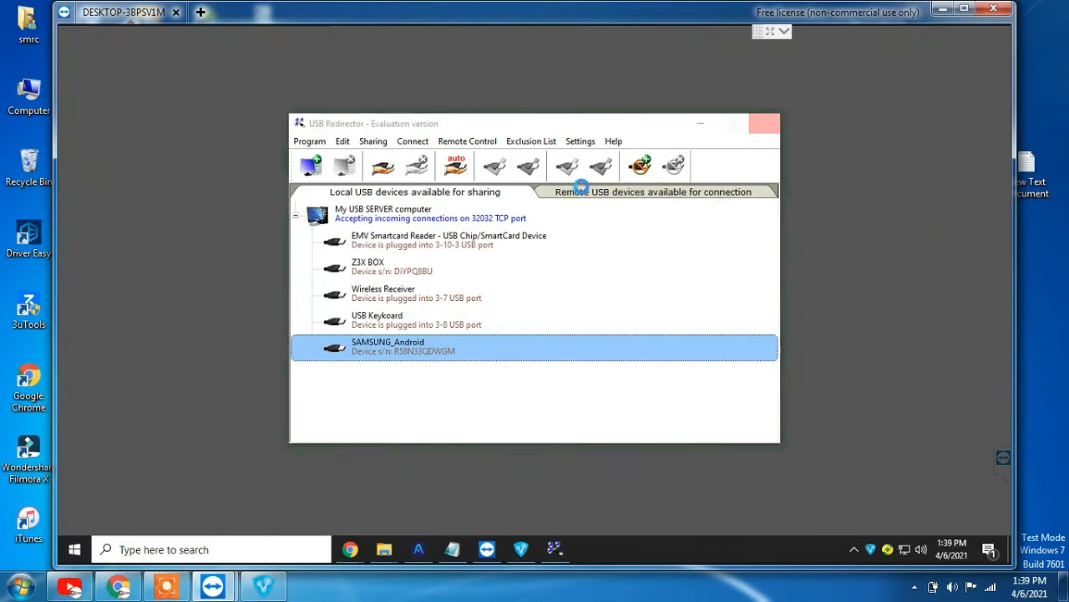
Join the Radmin VPN network 'sunihisk' with its password, then acknowledge USB Redirector's replug warning
{"action": "left_click", "coordinate": [524, 551]}
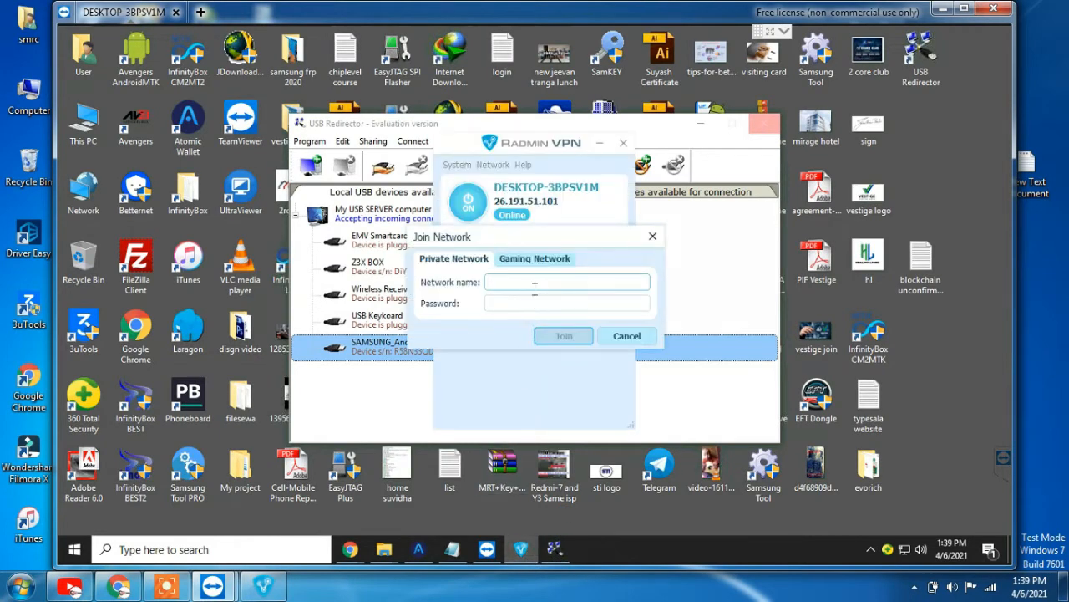
{"action": "type", "text": "sunihisk5"}
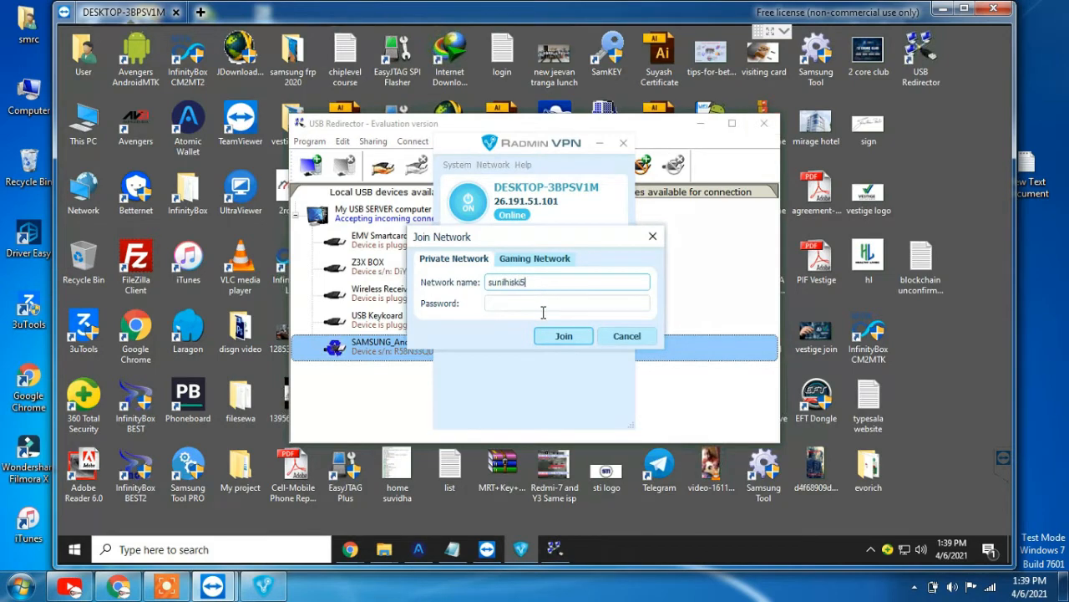
{"action": "left_click", "coordinate": [543, 307]}
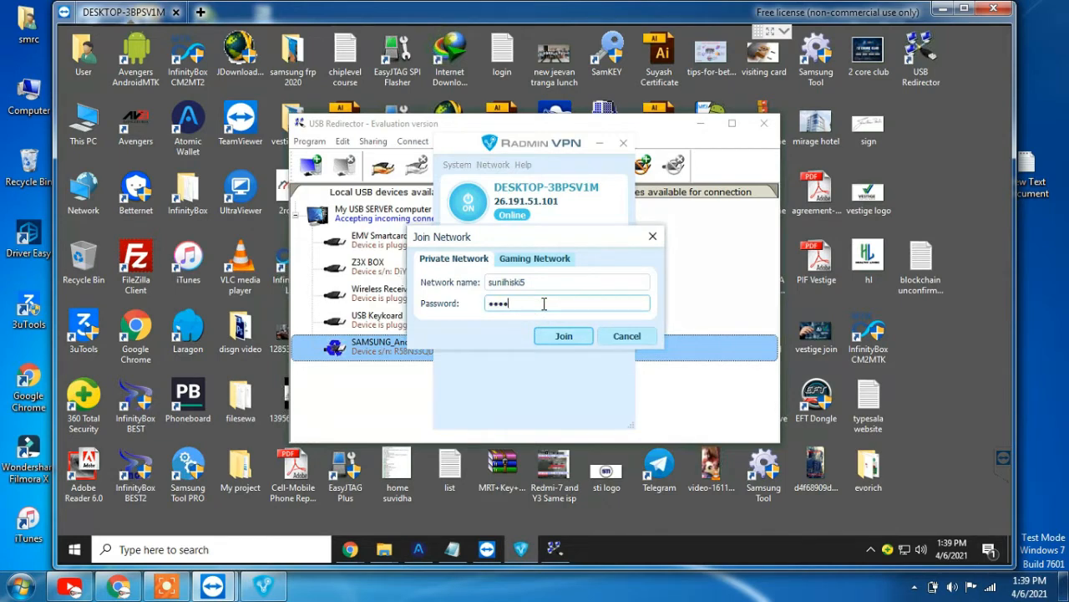
{"action": "type", "text": "123456"}
{"action": "left_click", "coordinate": [569, 340]}
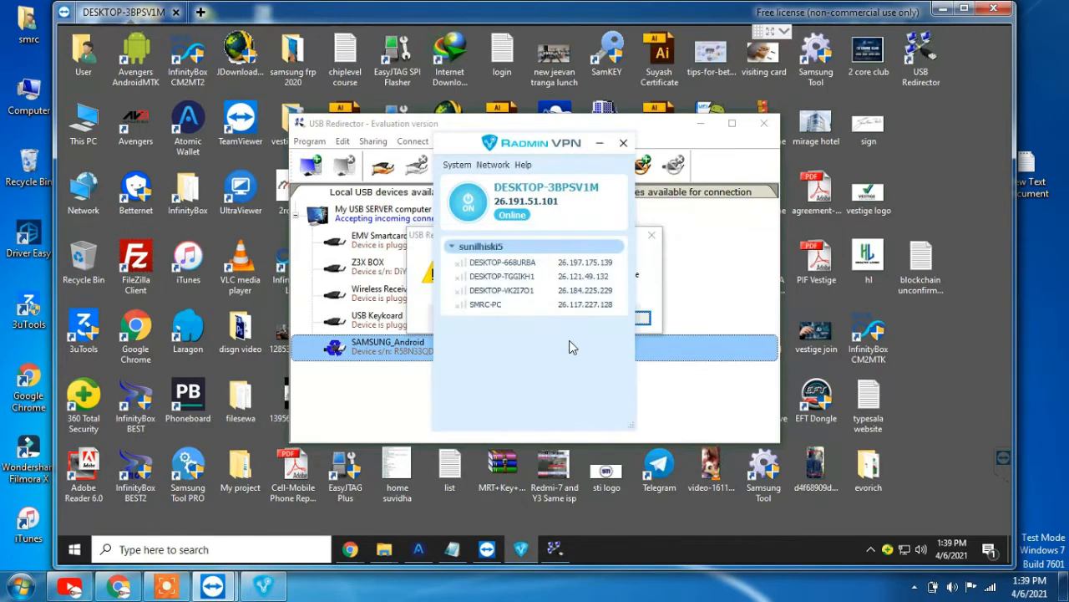
{"action": "left_click", "coordinate": [415, 308]}
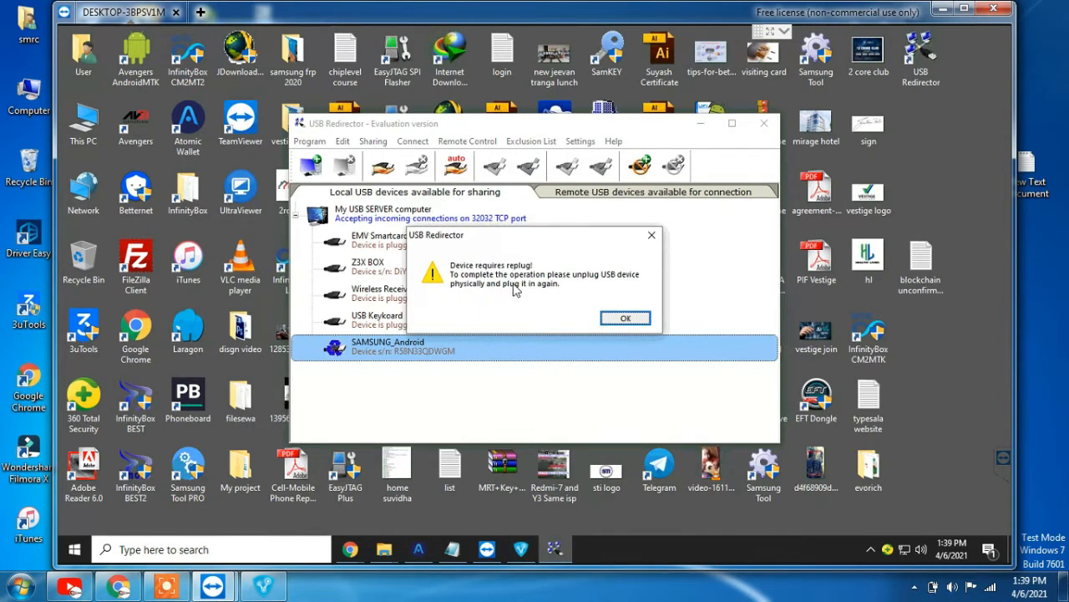
{"action": "left_click", "coordinate": [626, 320]}
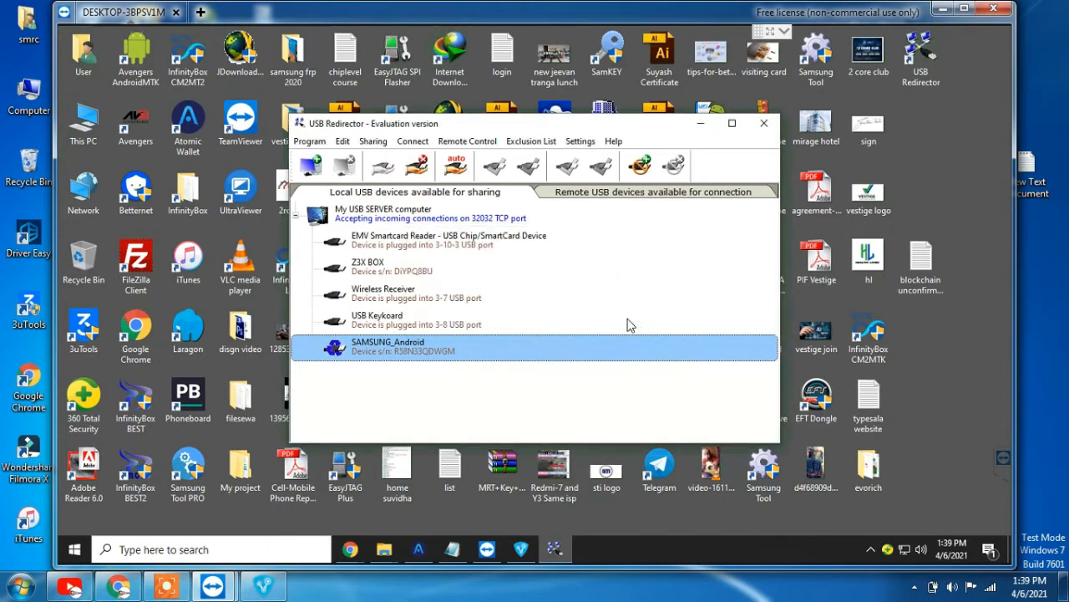
Minimize the remote session and TeamViewer, then launch USB Redirector Client on the local PC
{"action": "left_click", "coordinate": [263, 586]}
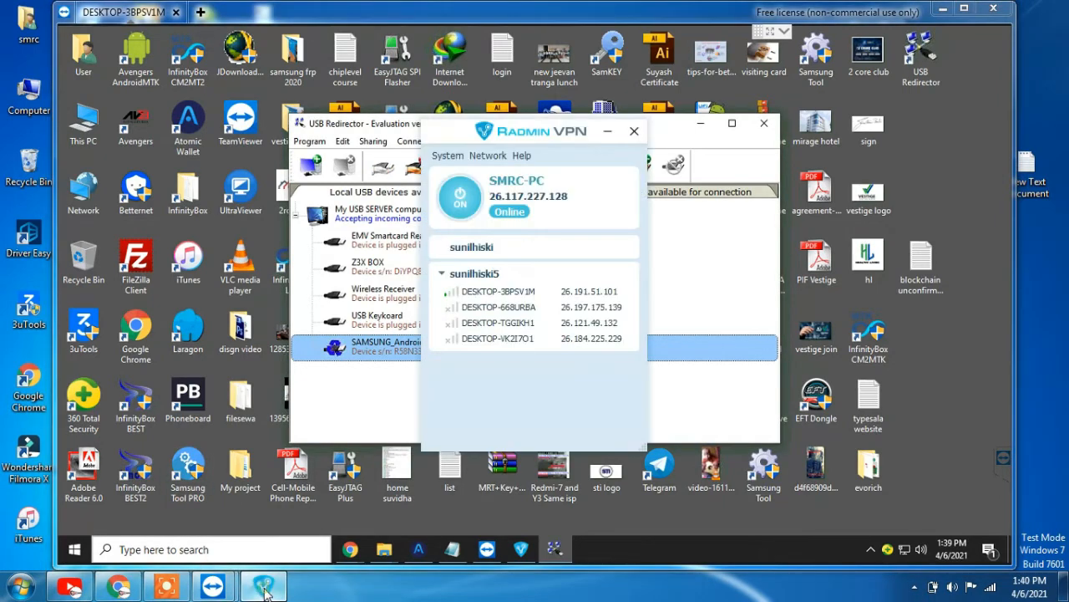
{"action": "left_click", "coordinate": [942, 8]}
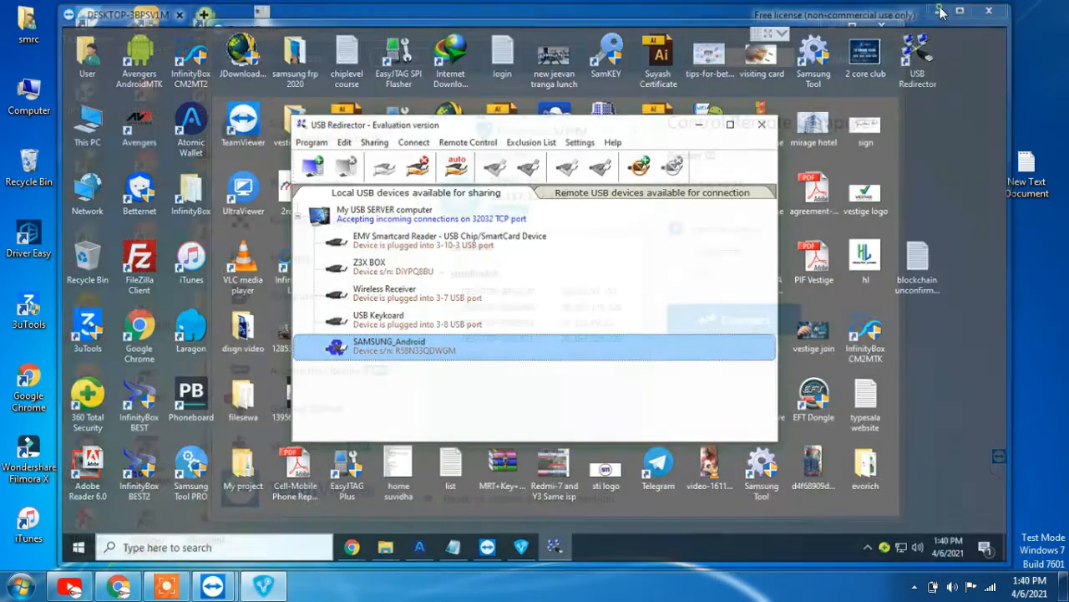
{"action": "left_click", "coordinate": [829, 30]}
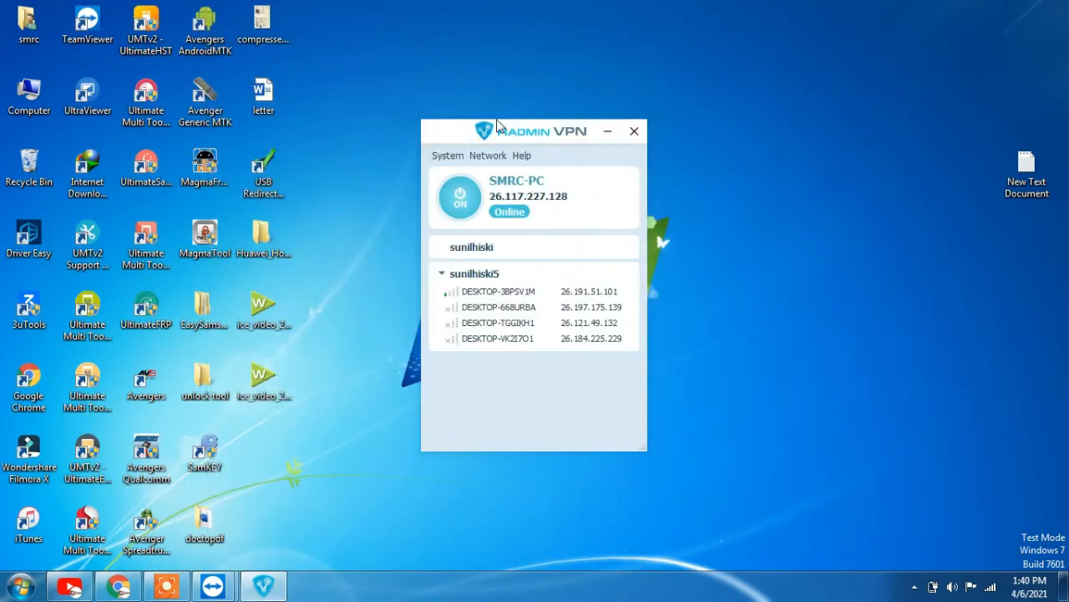
{"action": "left_click", "coordinate": [276, 167]}
{"action": "double_click", "coordinate": [276, 166]}
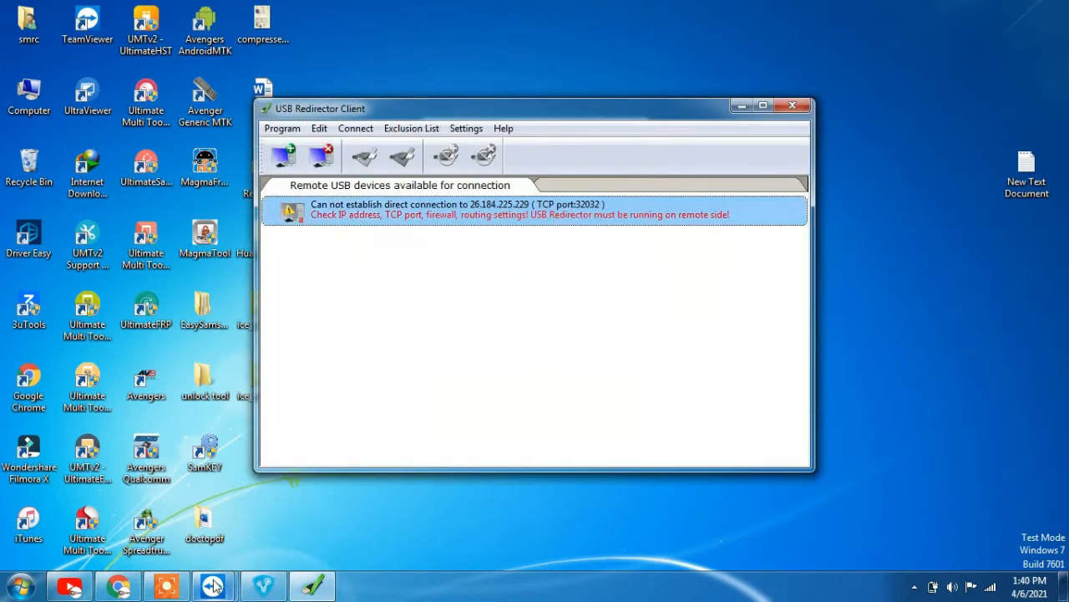
Copy the remote PC's IP address from Radmin VPN in the remote session
{"action": "mouse_move", "coordinate": [213, 587]}
{"action": "left_click", "coordinate": [316, 509]}
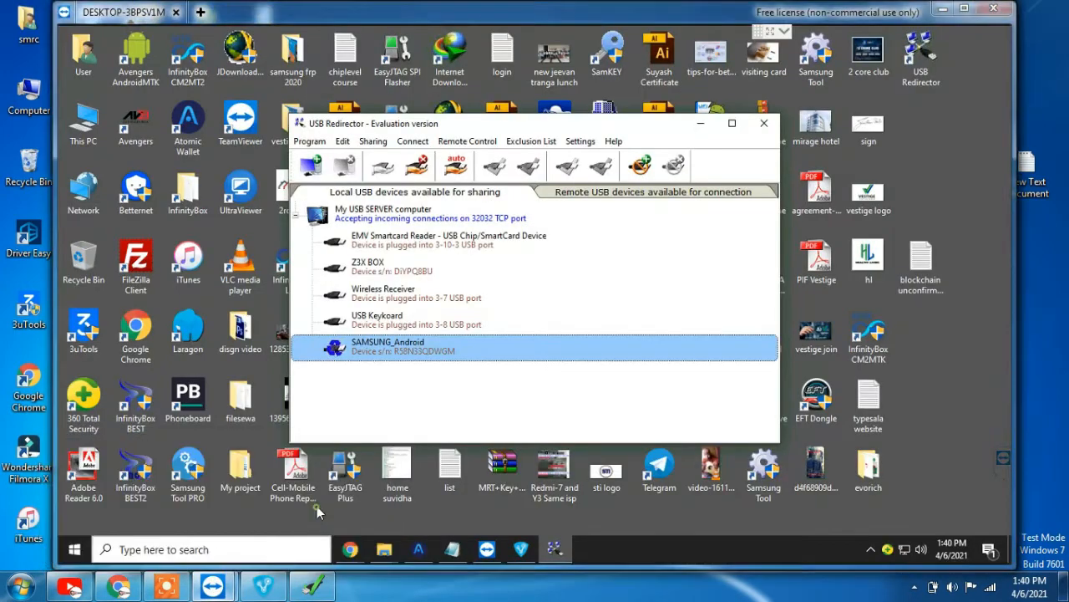
{"action": "left_click", "coordinate": [522, 548]}
{"action": "right_click", "coordinate": [547, 202]}
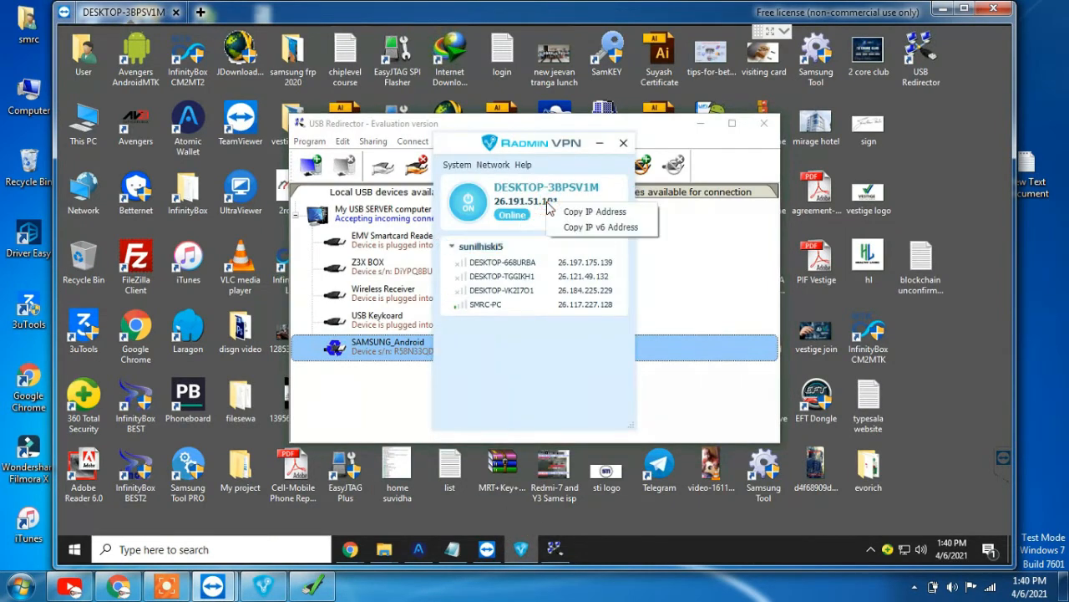
{"action": "left_click", "coordinate": [560, 210]}
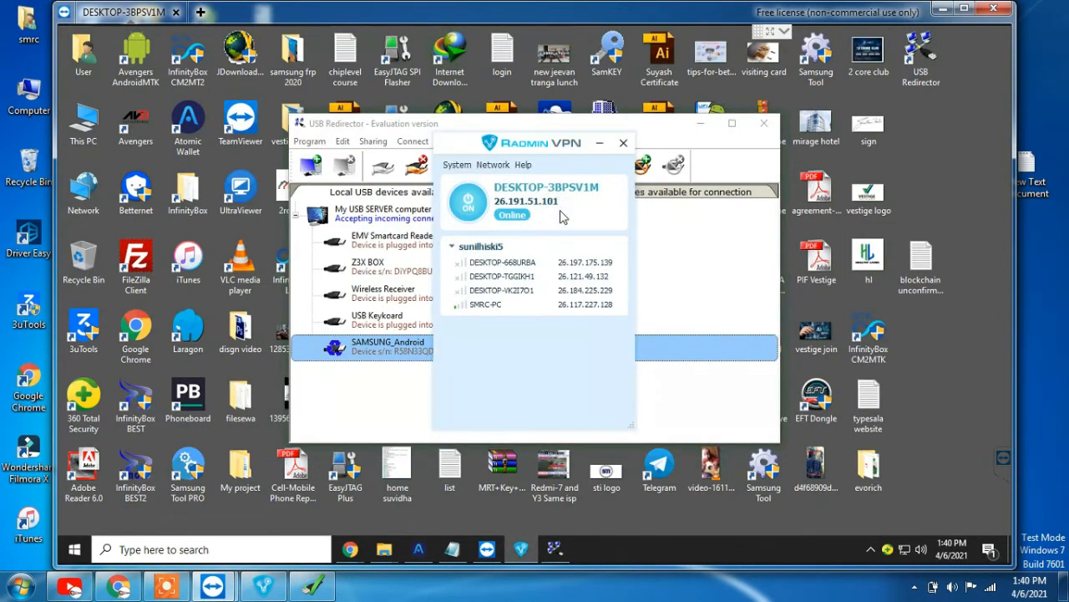
Add 26.191.51.101 as a USB server with auto-connect in USB Redirector Client
{"action": "left_click", "coordinate": [314, 587]}
{"action": "left_click", "coordinate": [284, 154]}
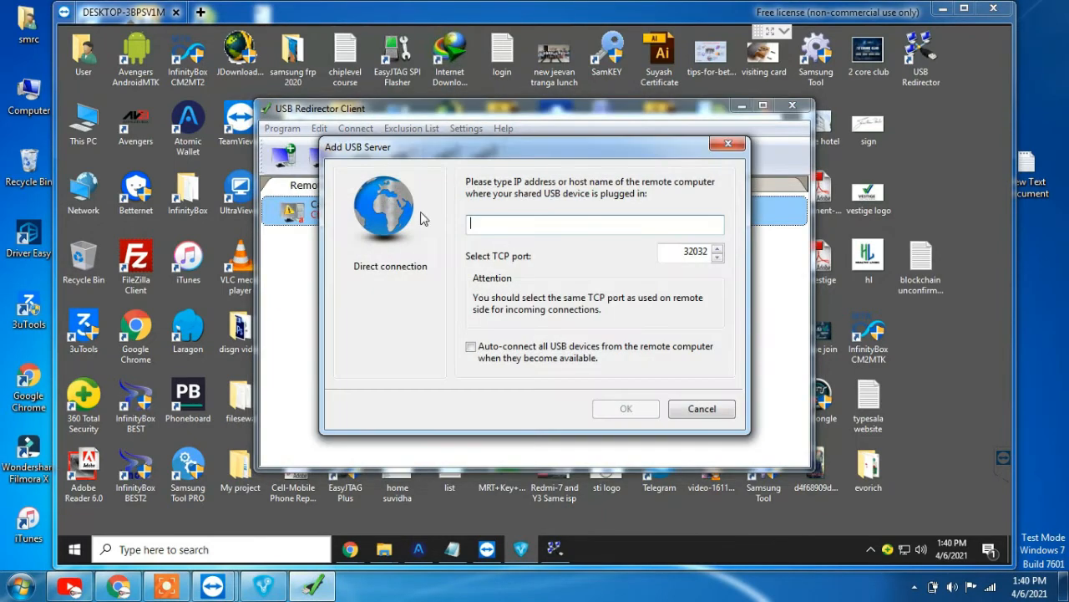
{"action": "key", "text": "ctrl+v"}
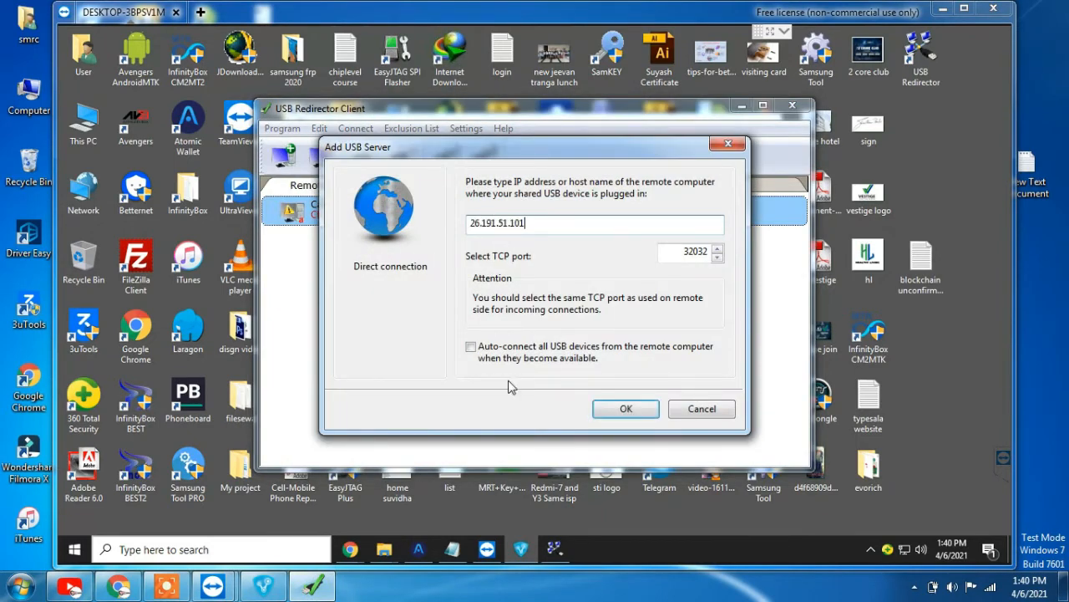
{"action": "left_click", "coordinate": [516, 354]}
{"action": "left_click", "coordinate": [618, 408]}
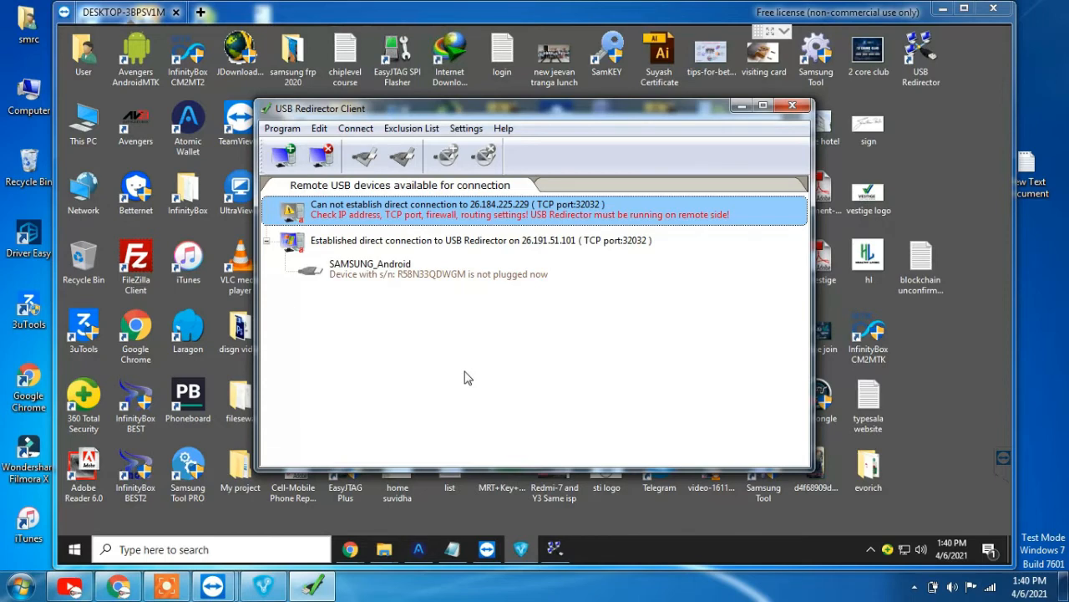
{"action": "left_click", "coordinate": [750, 107]}
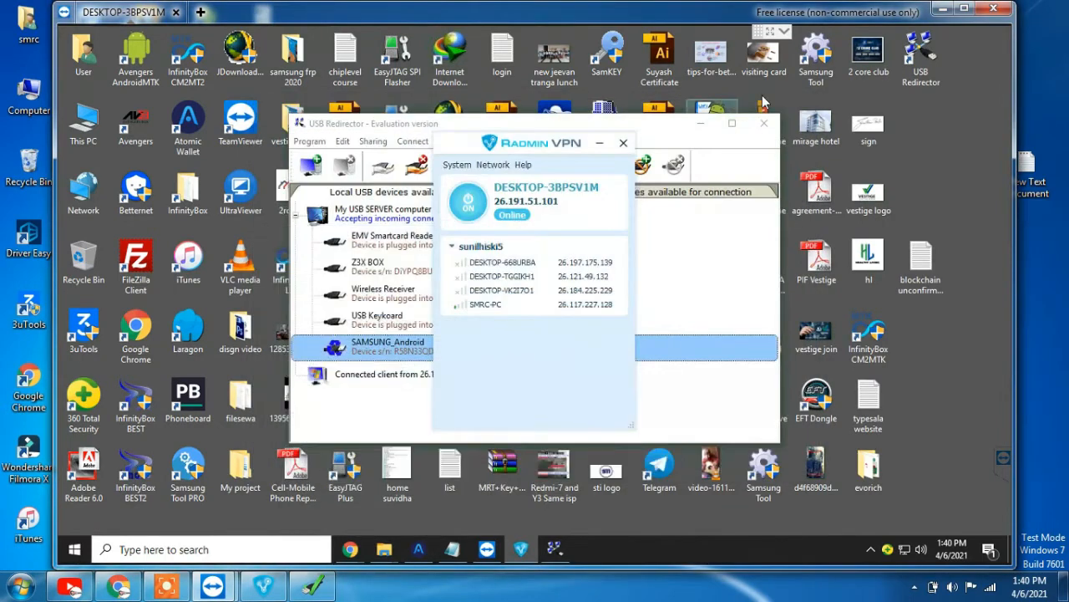
Open the remote PC's Device Manager from This PC properties and expand Modems to show SAMSUNG Mobile USB Modem
{"action": "right_click", "coordinate": [81, 124]}
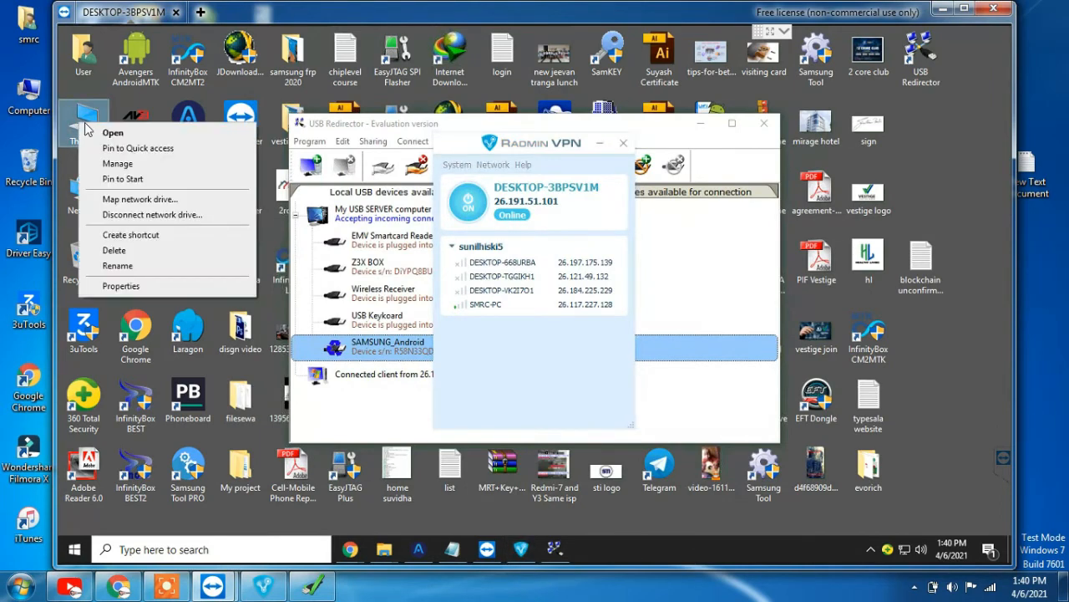
{"action": "left_click", "coordinate": [146, 287]}
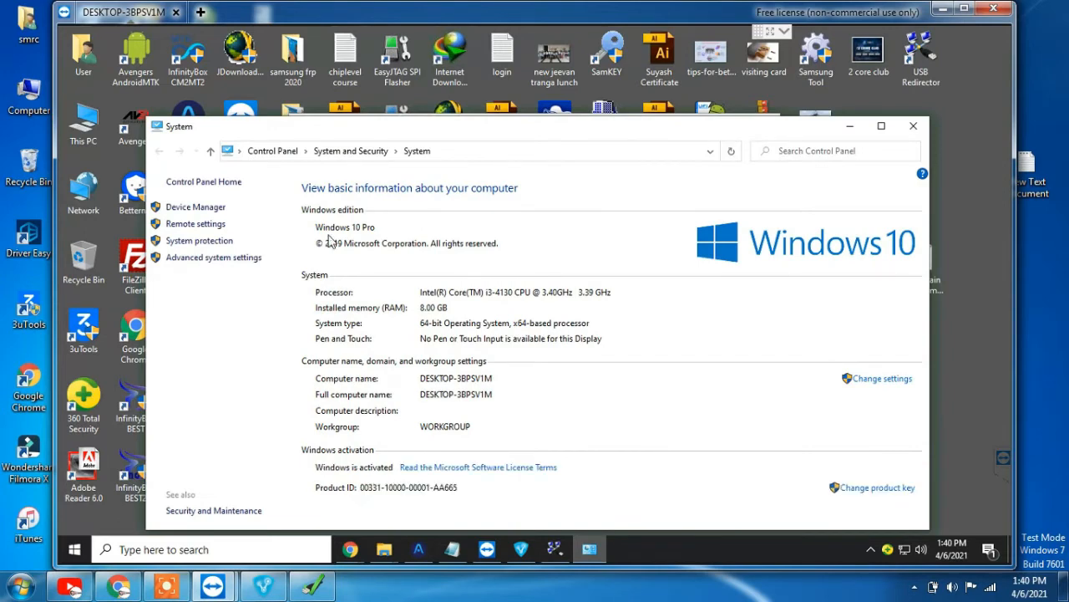
{"action": "left_click", "coordinate": [192, 208]}
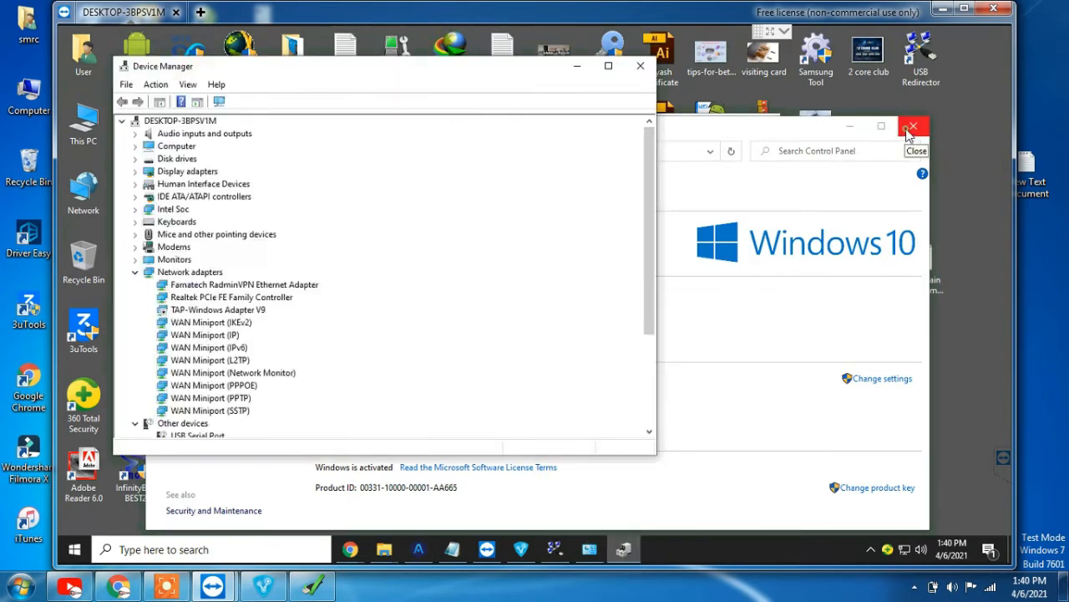
{"action": "left_click", "coordinate": [906, 130]}
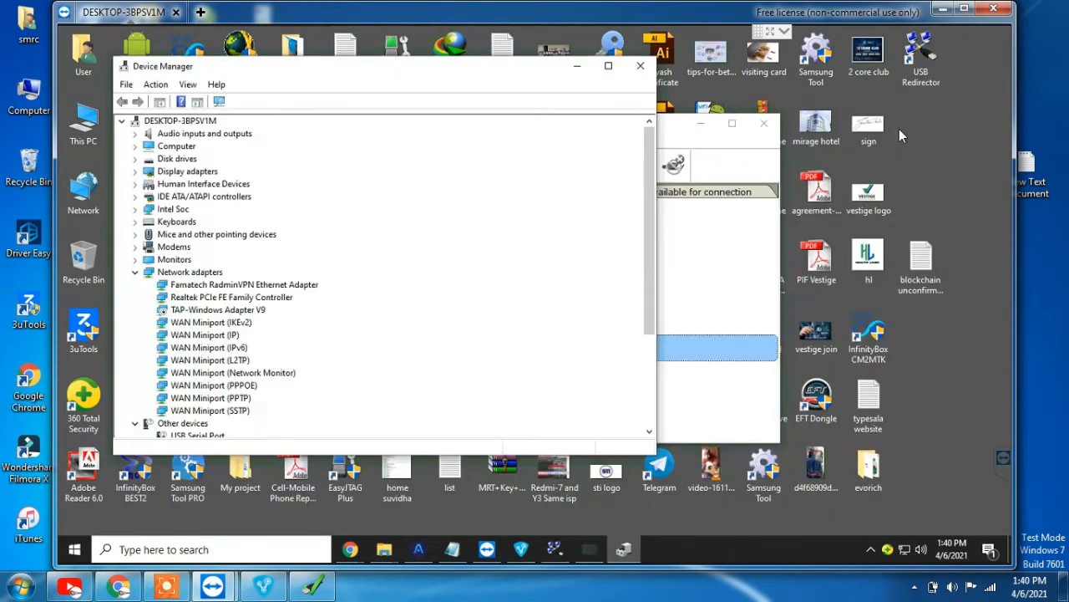
{"action": "left_click", "coordinate": [134, 247]}
{"action": "left_click", "coordinate": [722, 266]}
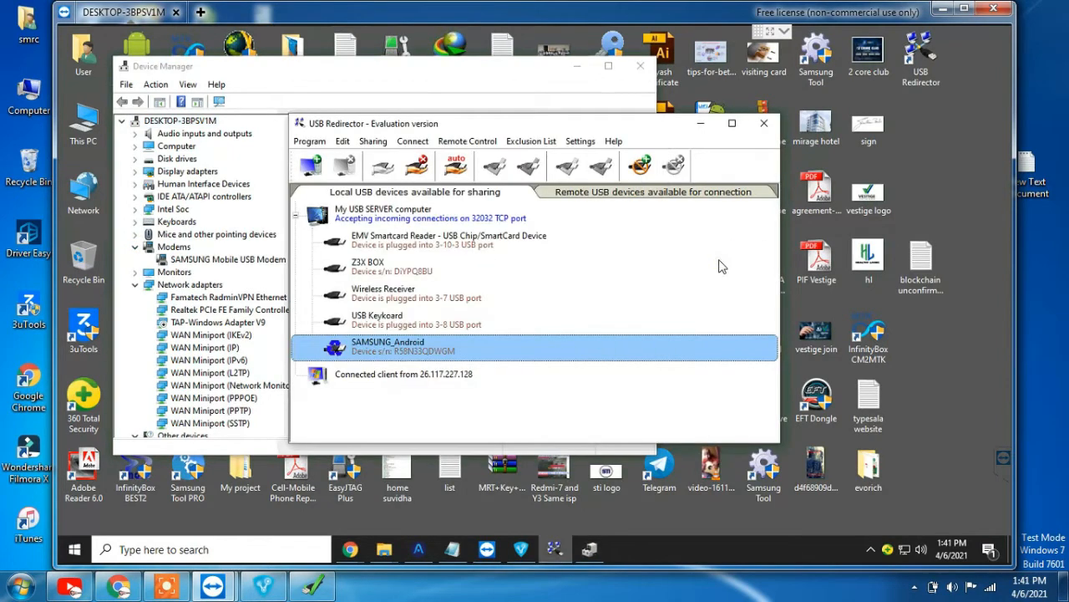
Stop and then re-share SAMSUNG_Android in USB Redirector, acknowledging the replug warning
{"action": "right_click", "coordinate": [362, 349]}
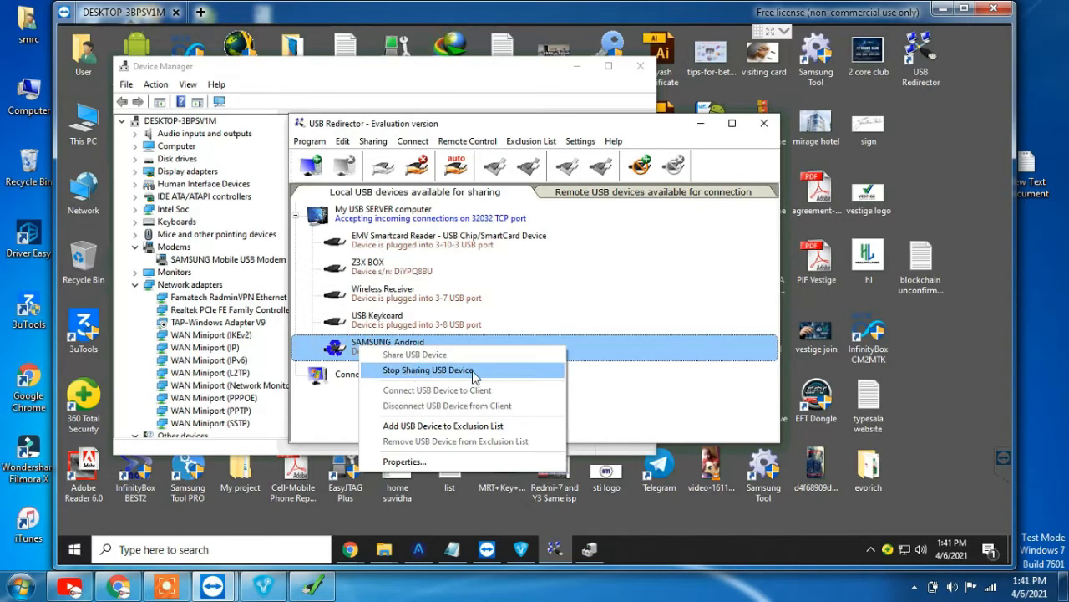
{"action": "left_click", "coordinate": [461, 373]}
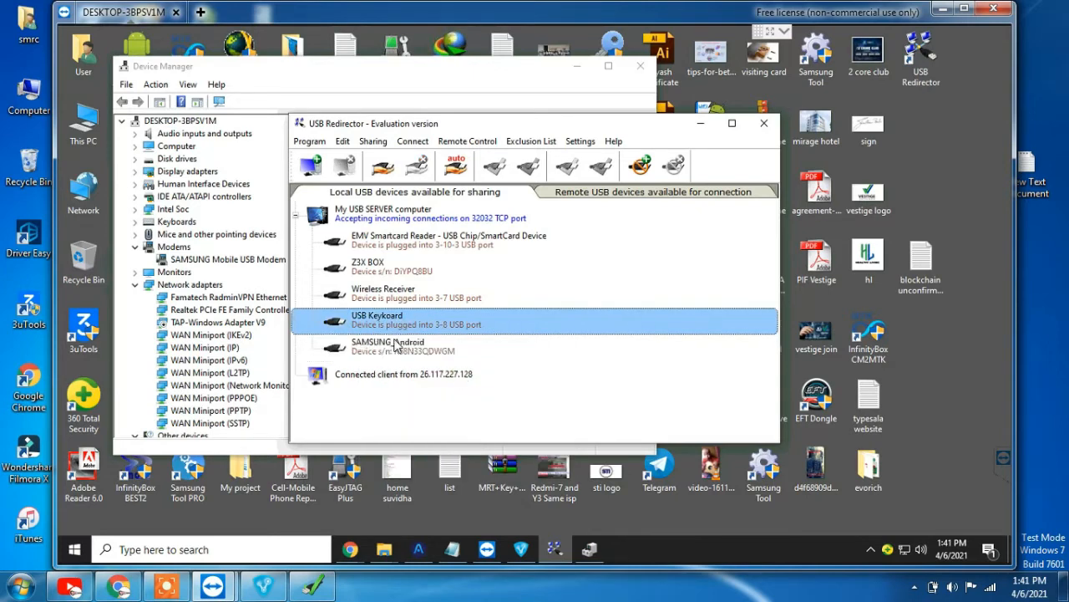
{"action": "left_click", "coordinate": [386, 358]}
{"action": "right_click", "coordinate": [388, 357]}
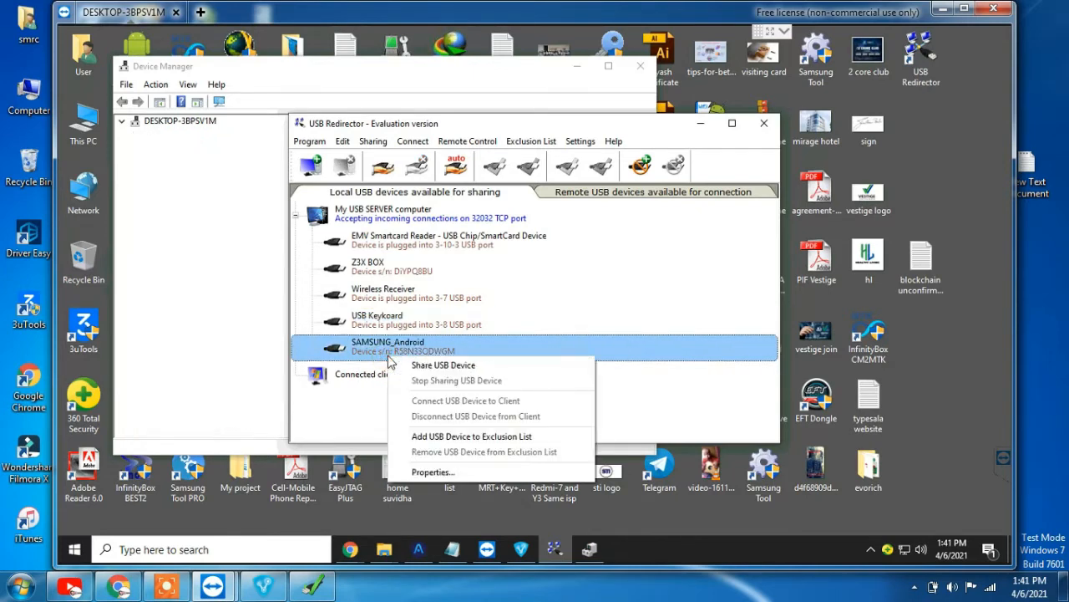
{"action": "left_click", "coordinate": [349, 407]}
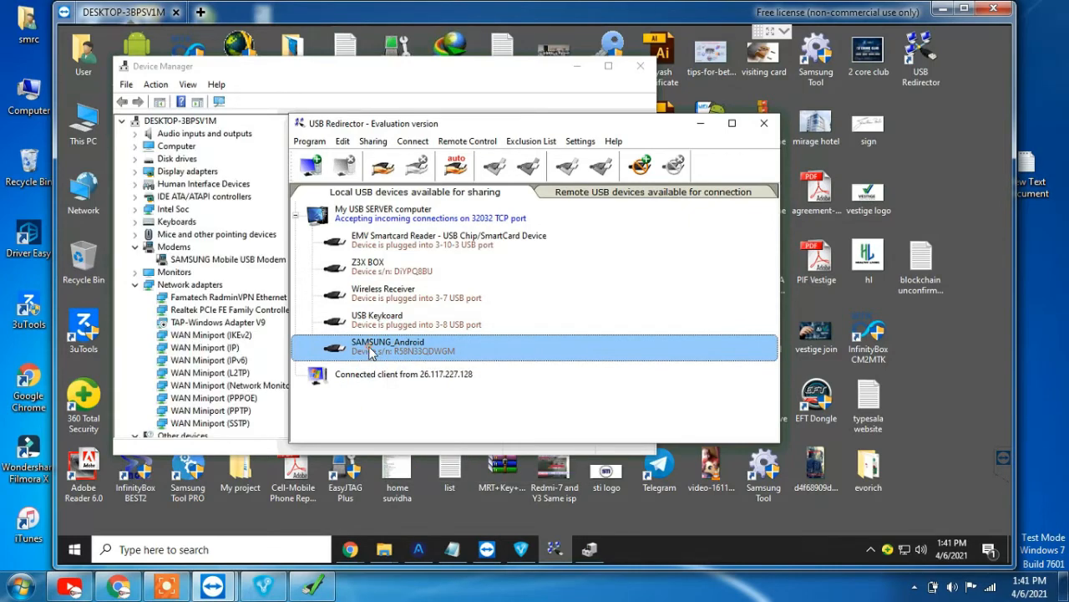
{"action": "right_click", "coordinate": [369, 347]}
{"action": "left_click", "coordinate": [430, 359]}
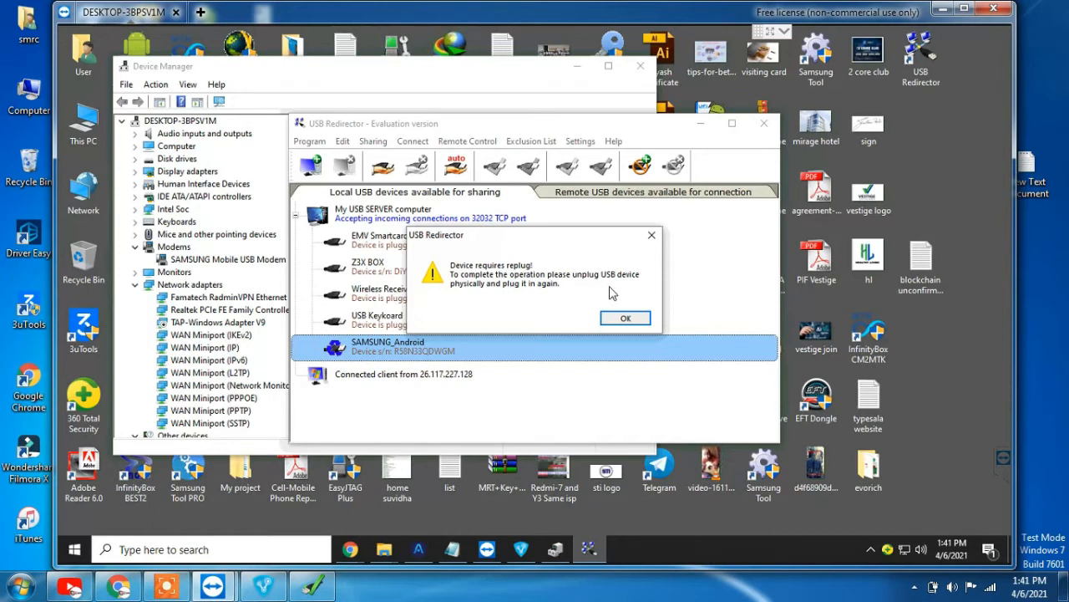
{"action": "left_click", "coordinate": [628, 322]}
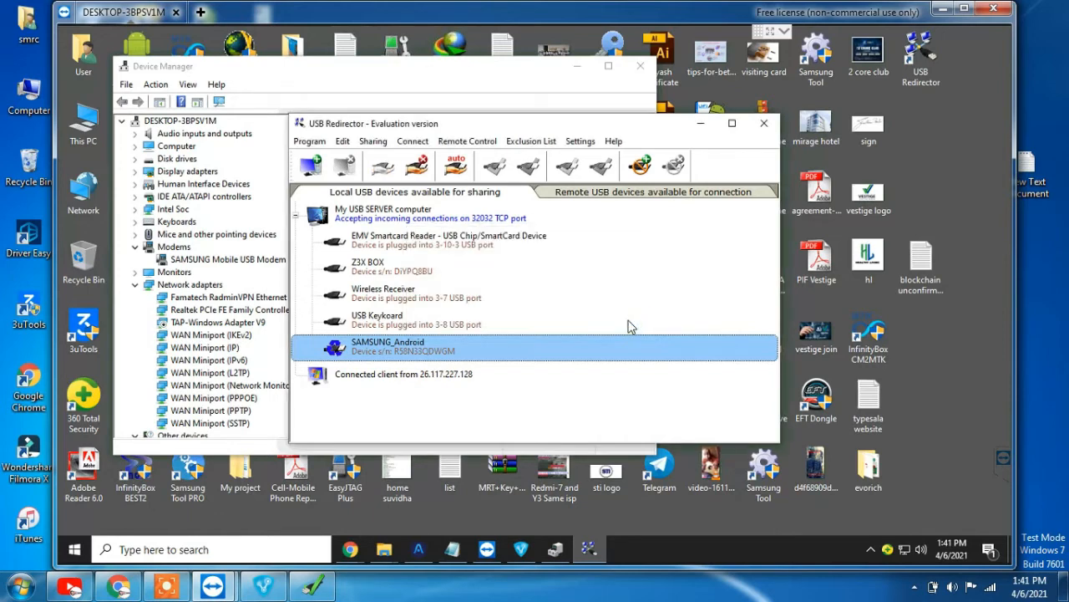
Stop sharing SAMSUNG_Android and close USB Redirector on the remote PC
{"action": "right_click", "coordinate": [383, 347]}
{"action": "left_click", "coordinate": [438, 371]}
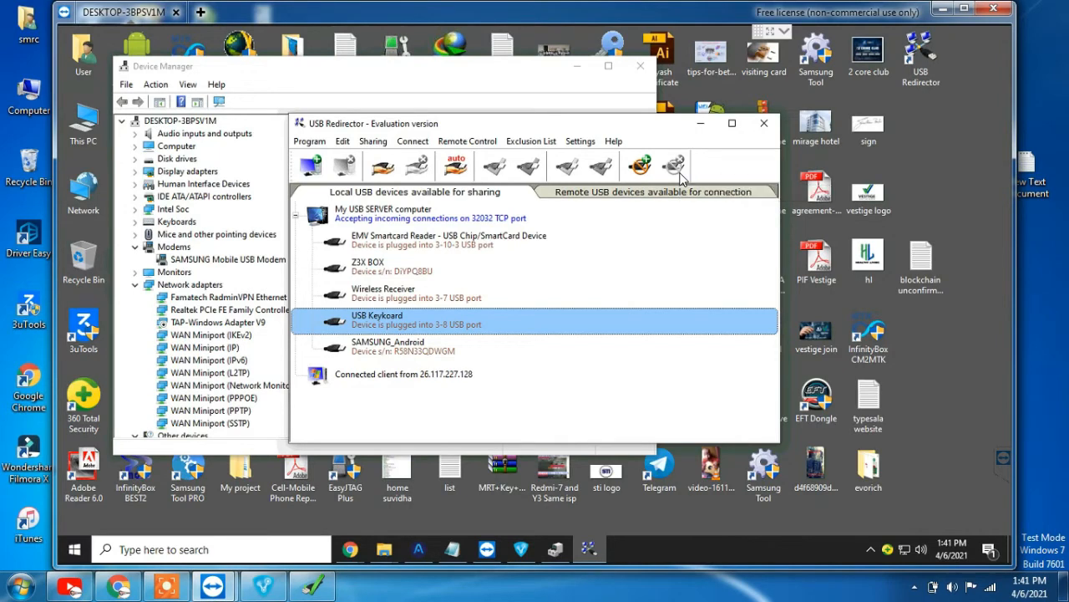
{"action": "left_click", "coordinate": [763, 123]}
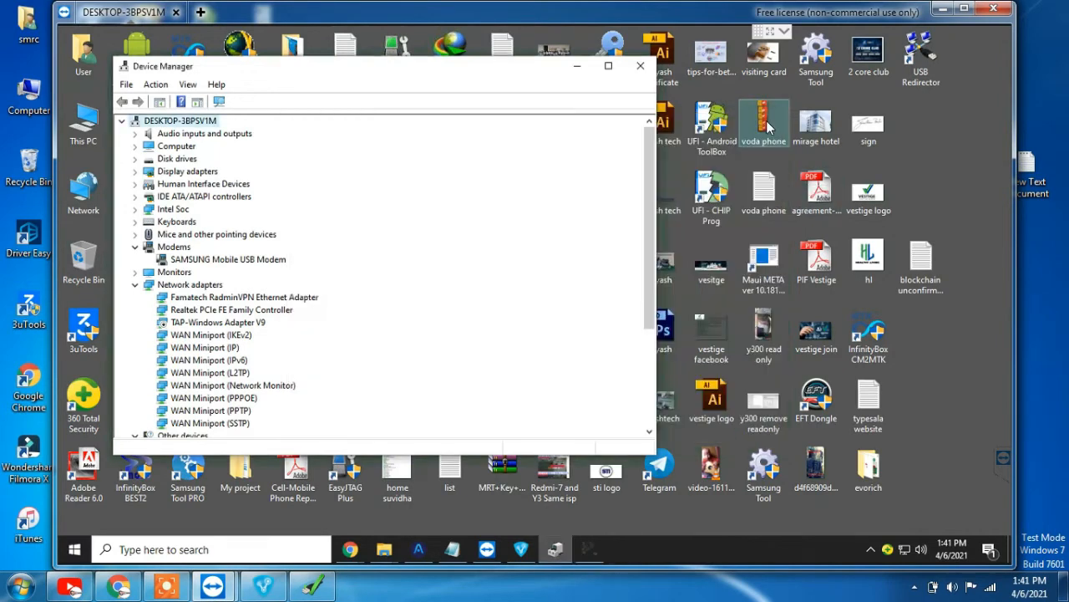
Minimize Device Manager and relaunch remote USB Redirector, continuing the evaluation version
{"action": "left_click", "coordinate": [577, 66]}
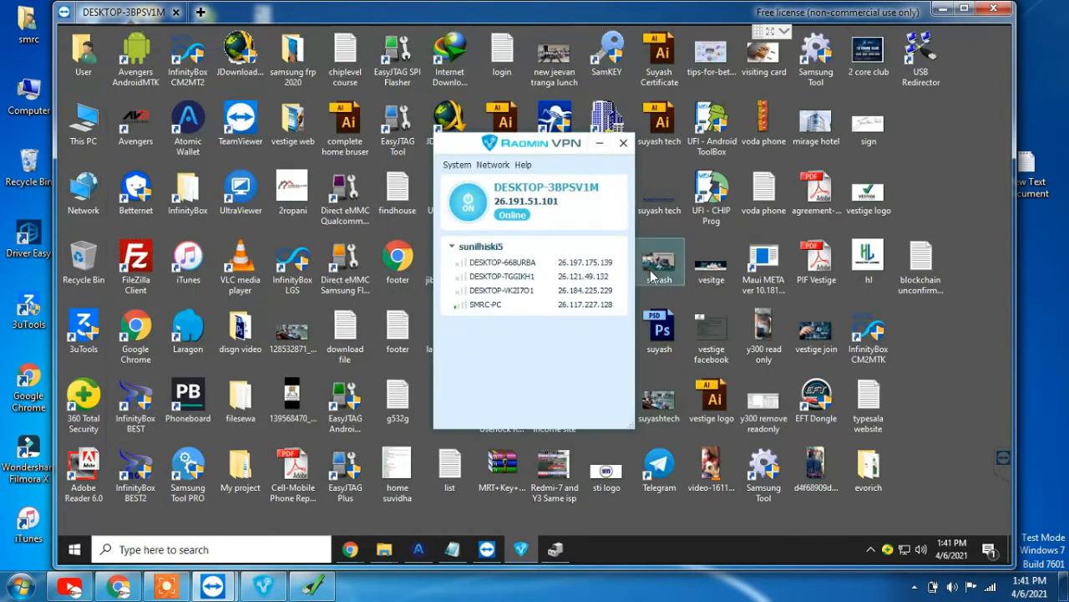
{"action": "double_click", "coordinate": [911, 57]}
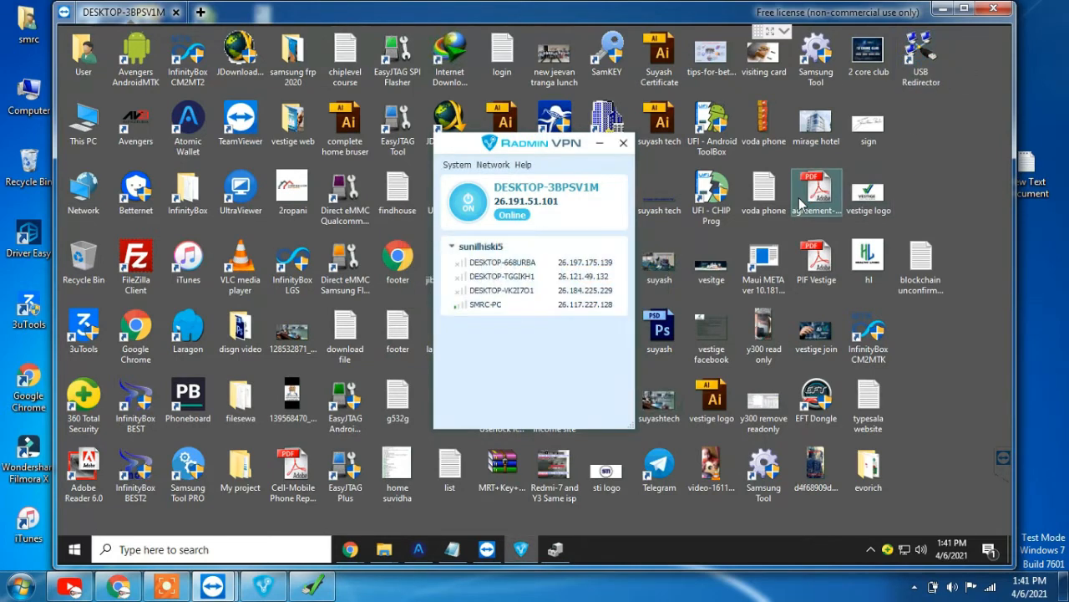
{"action": "left_click", "coordinate": [631, 382]}
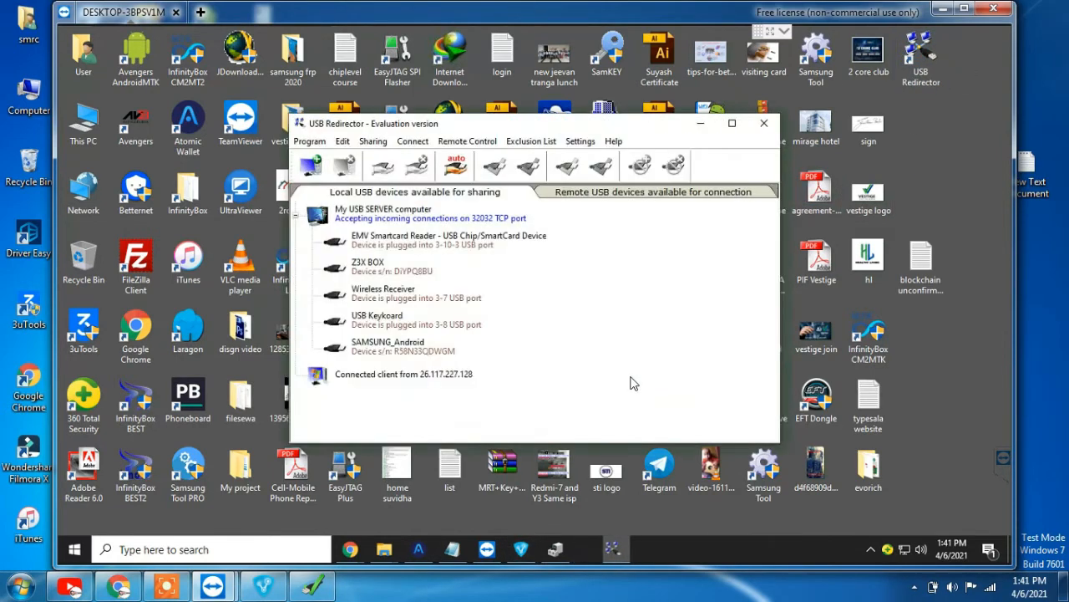
Share SAMSUNG_Android, acknowledge the replug warning, and bring up the local USB Redirector Client
{"action": "right_click", "coordinate": [401, 347]}
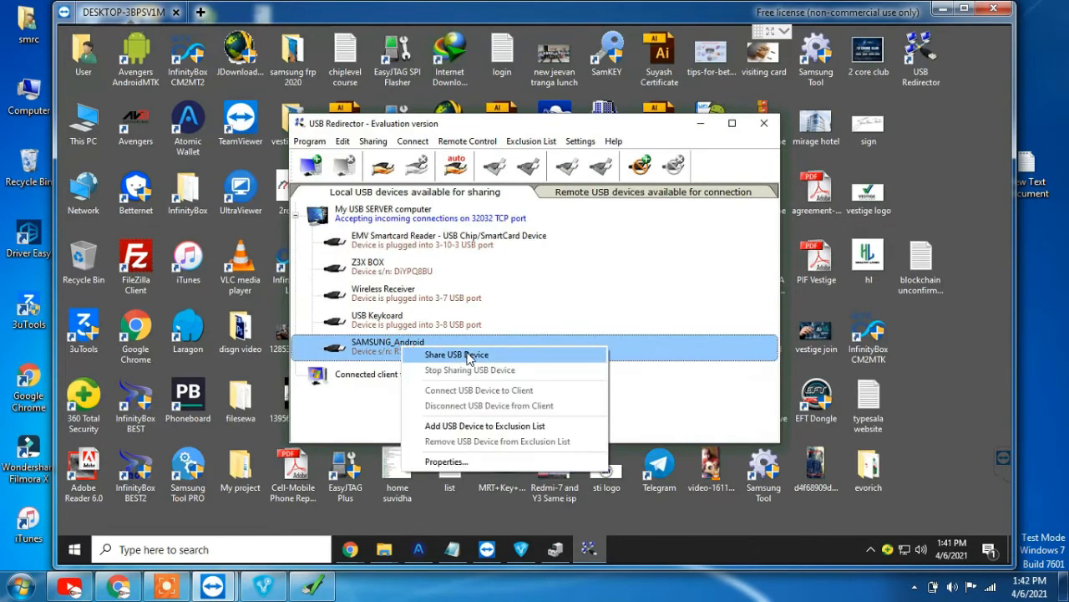
{"action": "left_click", "coordinate": [466, 355]}
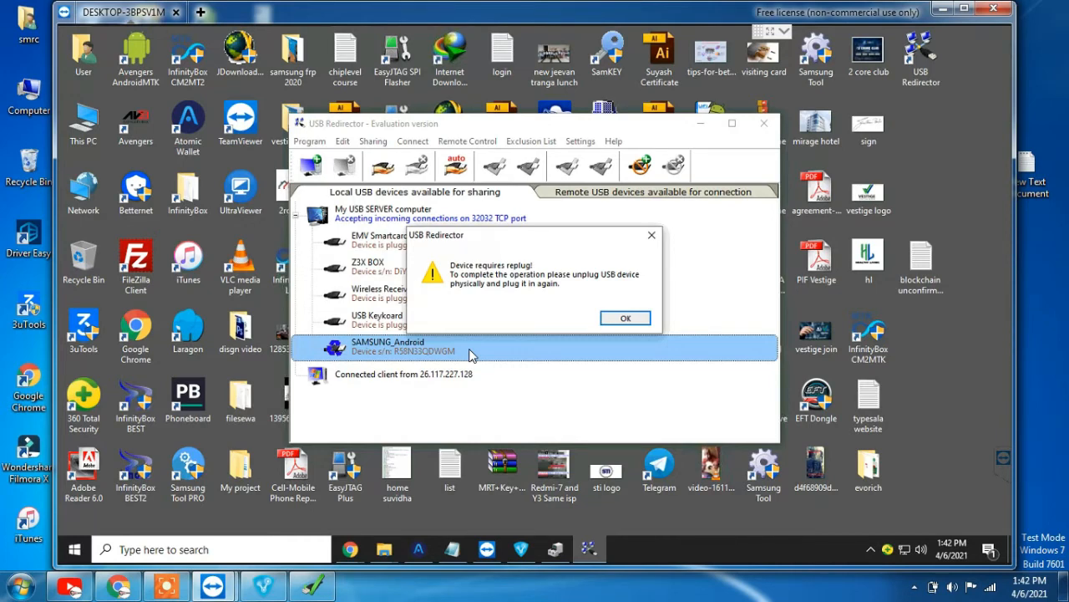
{"action": "left_click", "coordinate": [631, 321]}
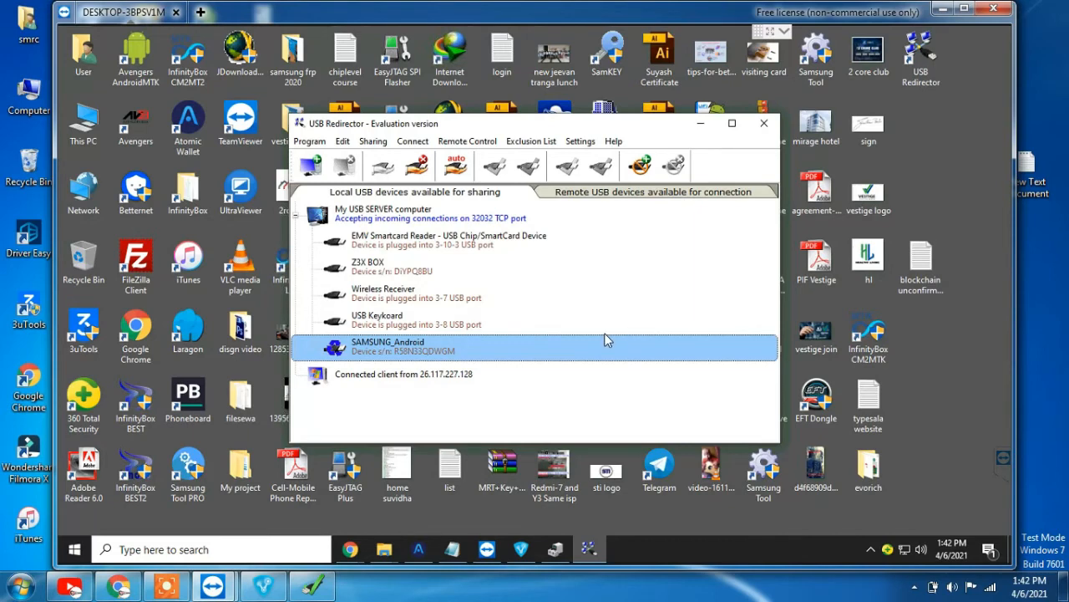
{"action": "left_click", "coordinate": [311, 585]}
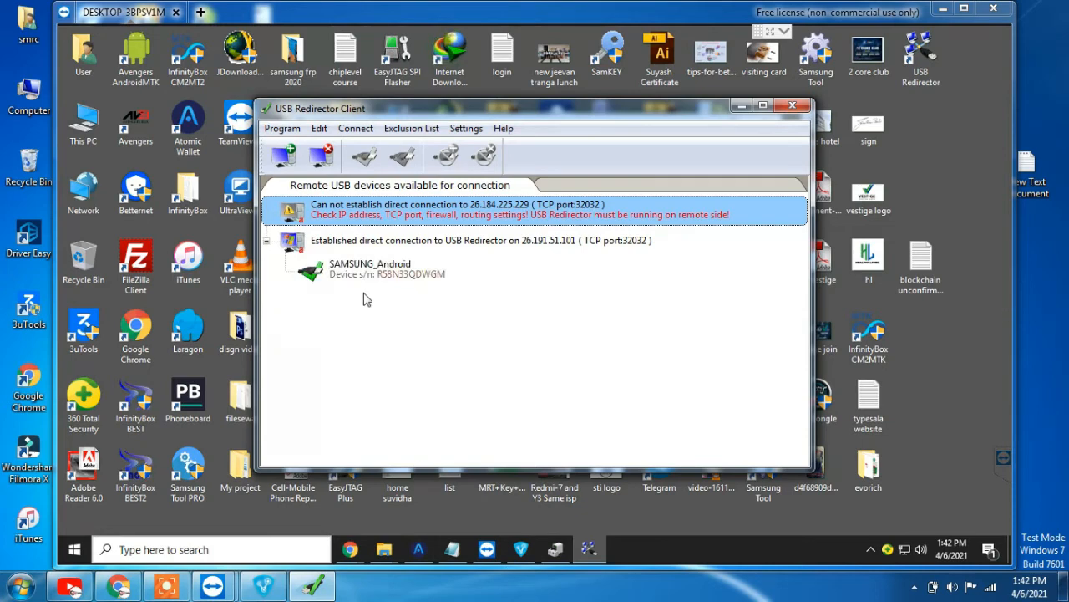
Open the local PC's Device Manager from Computer properties and move USB Redirector Client aside
{"action": "left_click", "coordinate": [945, 10]}
{"action": "right_click", "coordinate": [16, 98]}
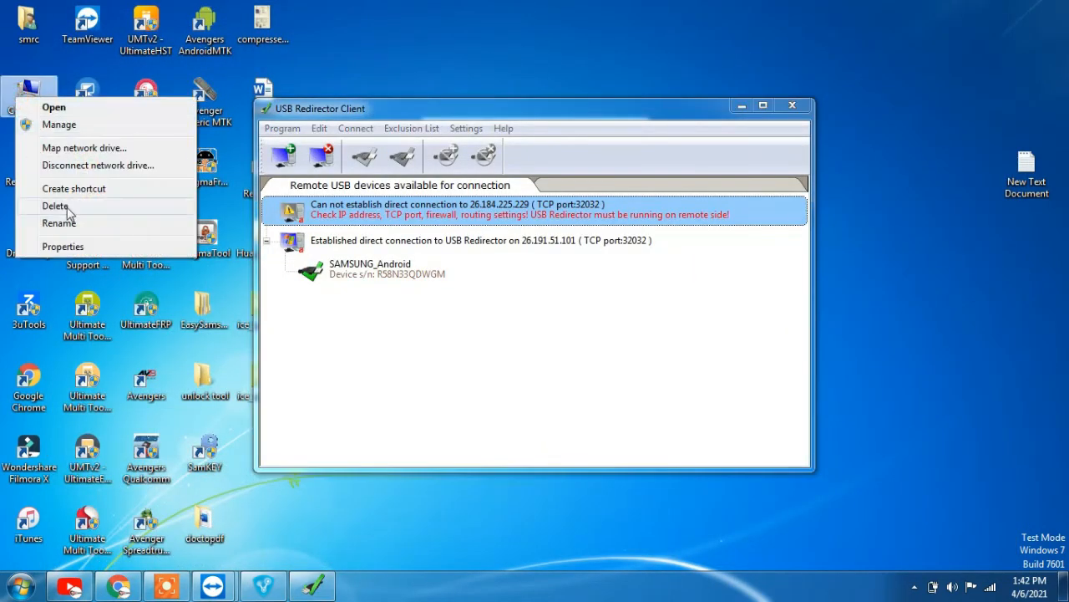
{"action": "left_click", "coordinate": [65, 247]}
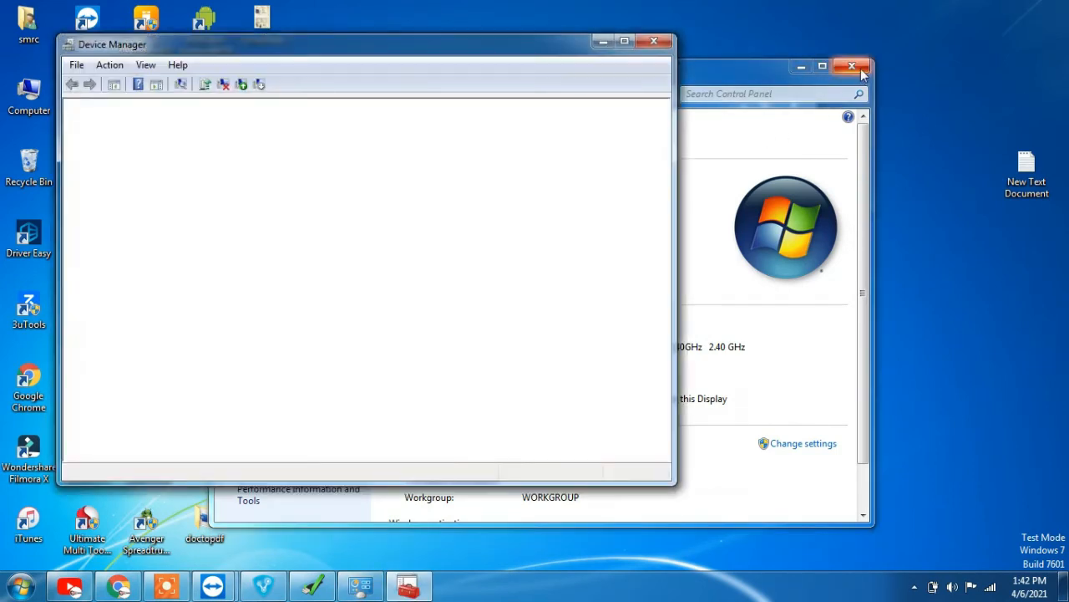
{"action": "left_click", "coordinate": [860, 69]}
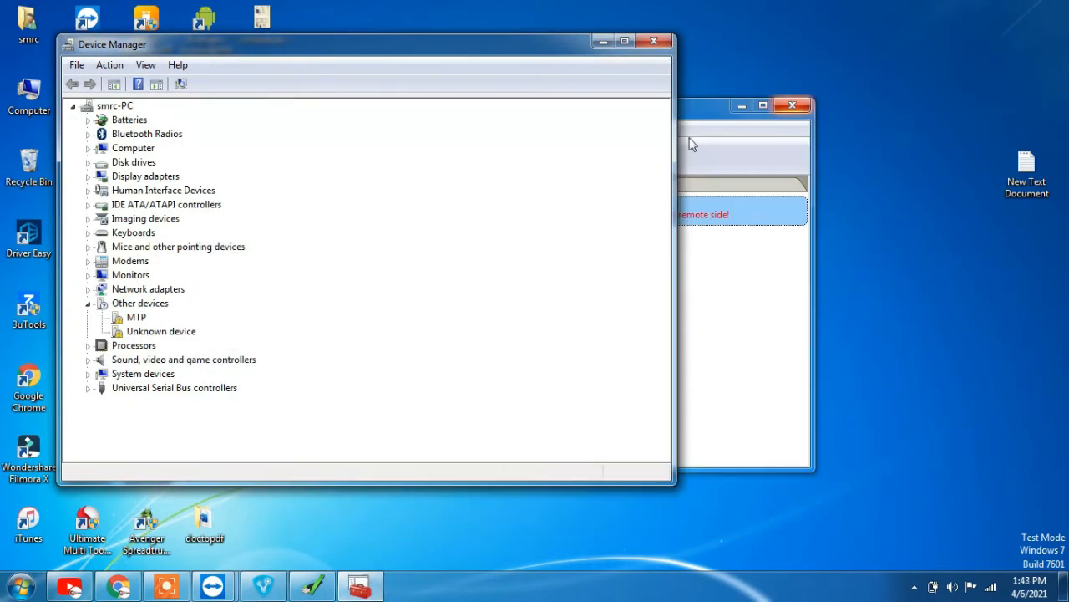
{"action": "left_click", "coordinate": [702, 121]}
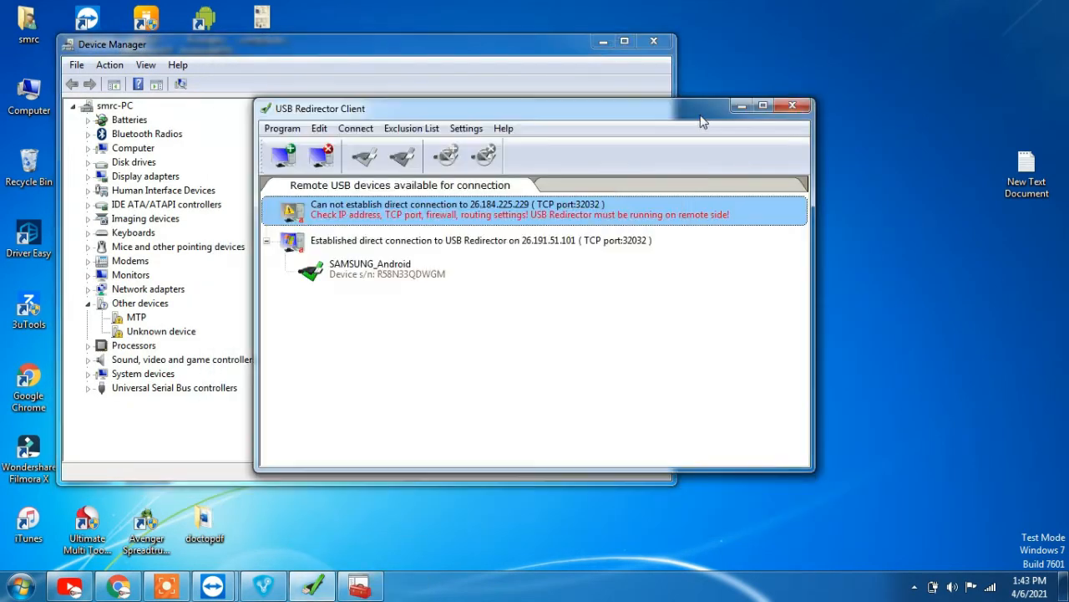
{"action": "left_click_drag", "start_coordinate": [700, 119], "coordinate": [892, 65]}
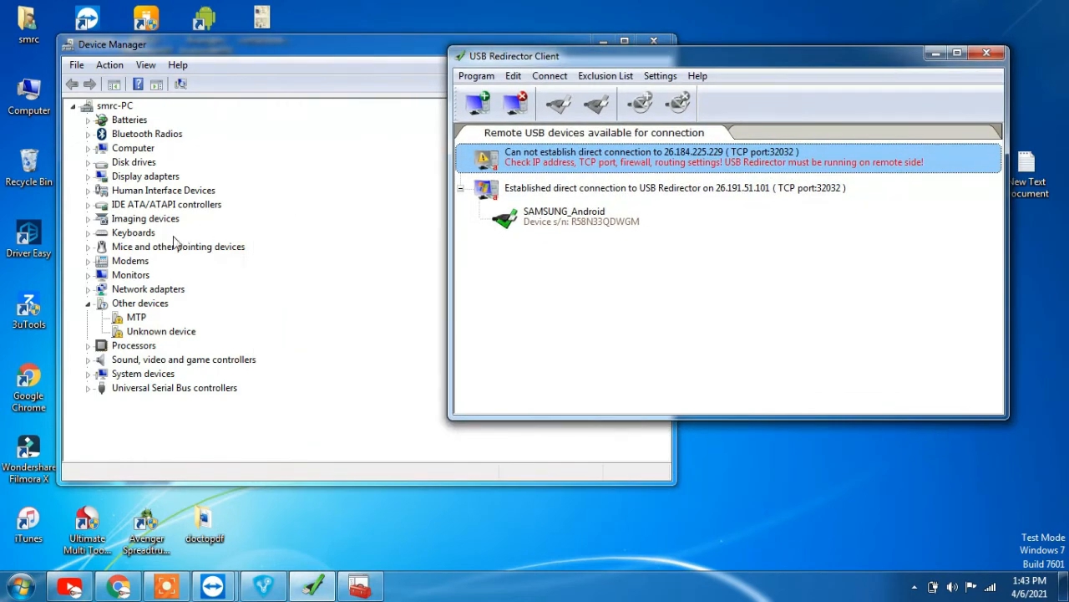
Expand Portable Devices to reveal Galaxy S10+, rearrange the windows, and launch Magma Frp Tool
{"action": "left_click", "coordinate": [88, 261]}
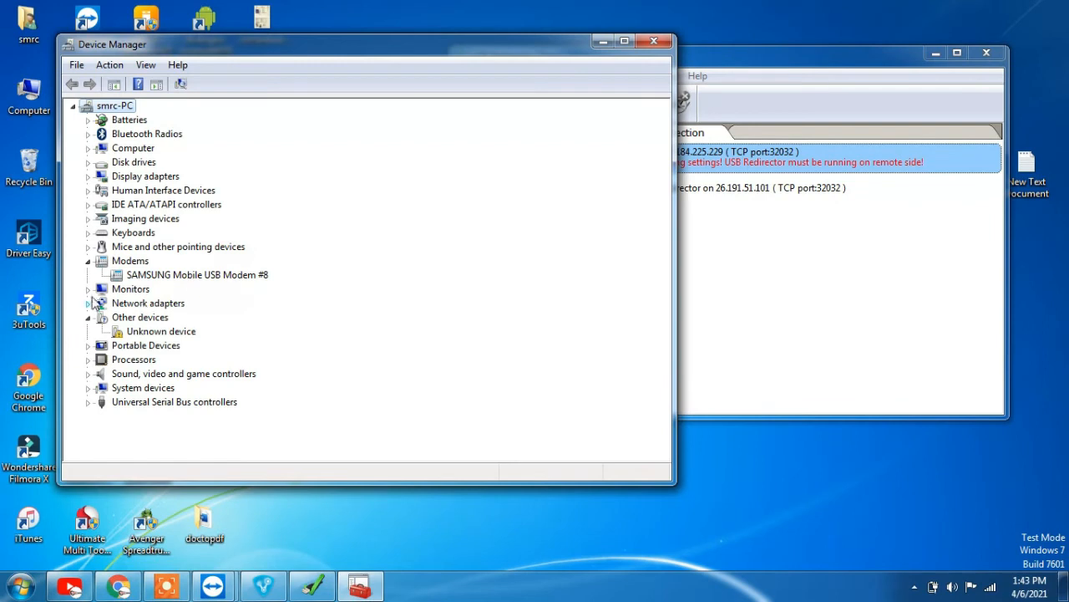
{"action": "left_click", "coordinate": [88, 290]}
{"action": "left_click", "coordinate": [88, 289]}
{"action": "left_click", "coordinate": [88, 345]}
{"action": "left_click", "coordinate": [748, 69]}
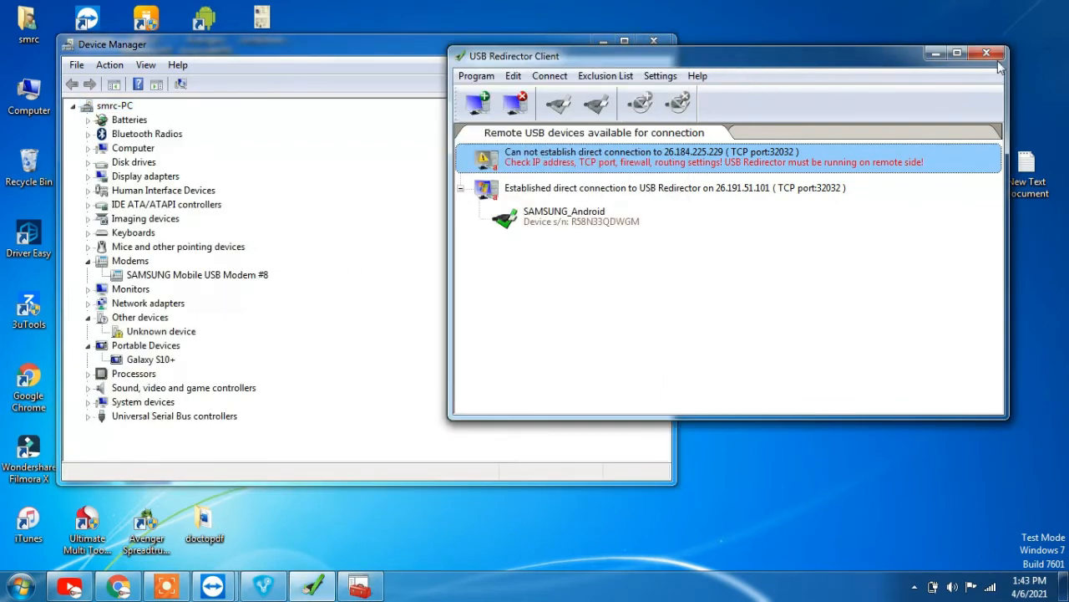
{"action": "left_click", "coordinate": [936, 54]}
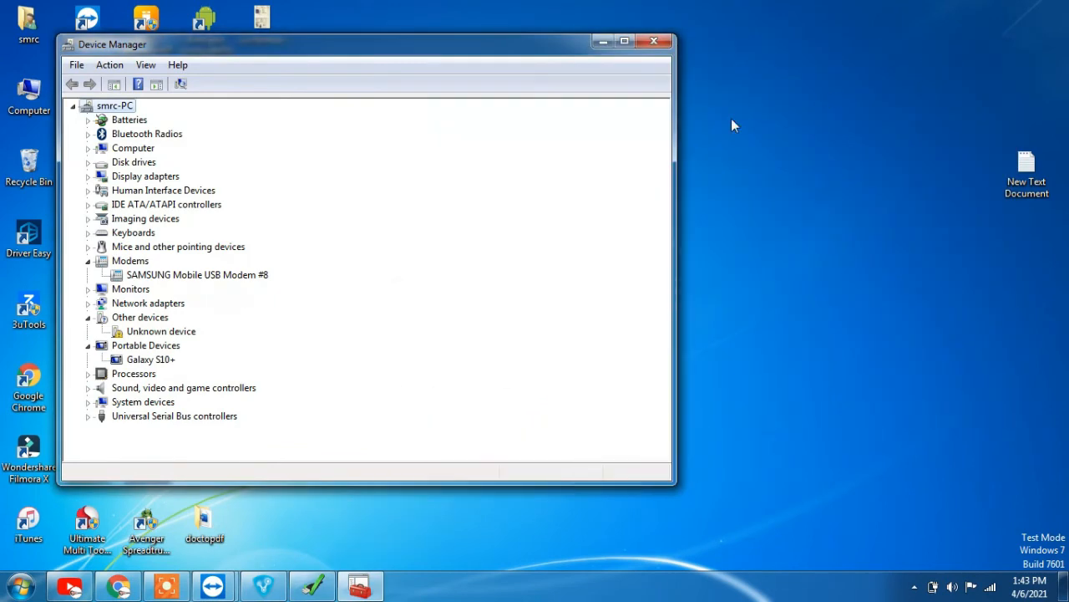
{"action": "left_click_drag", "start_coordinate": [465, 50], "coordinate": [830, 22]}
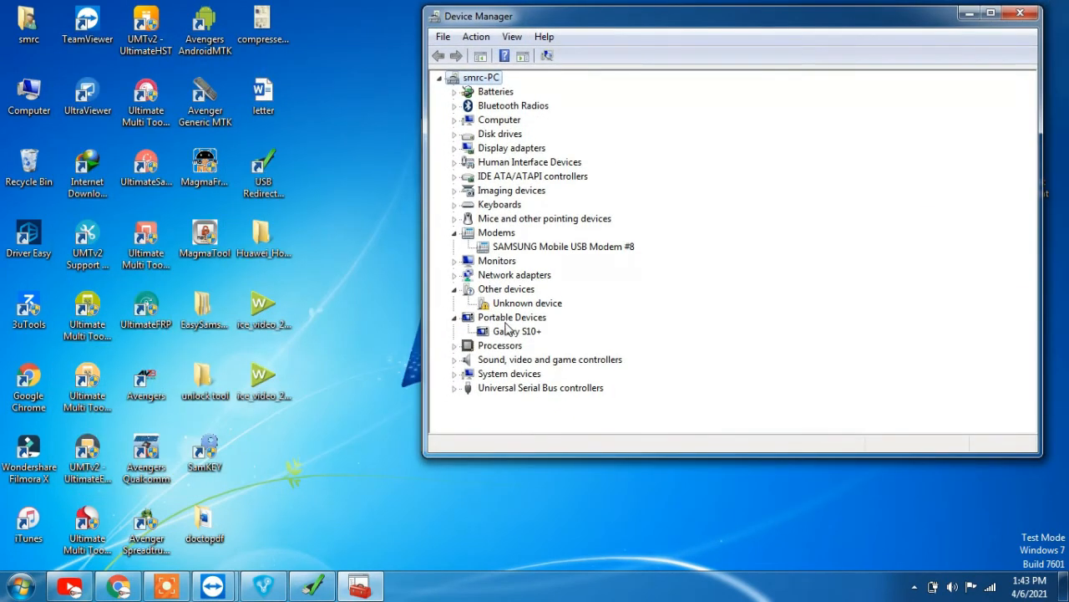
{"action": "double_click", "coordinate": [224, 171]}
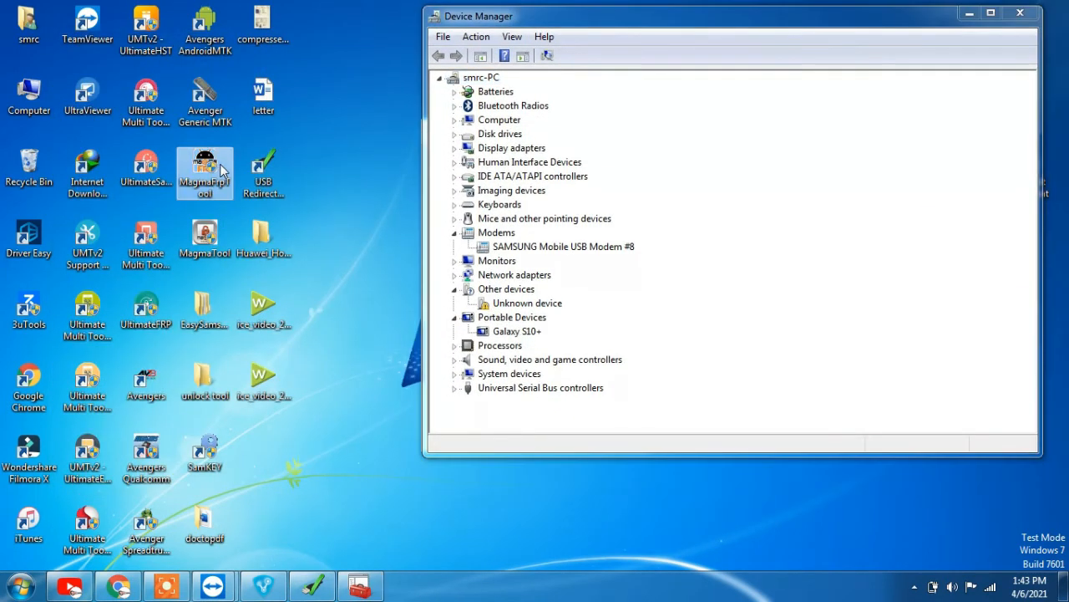